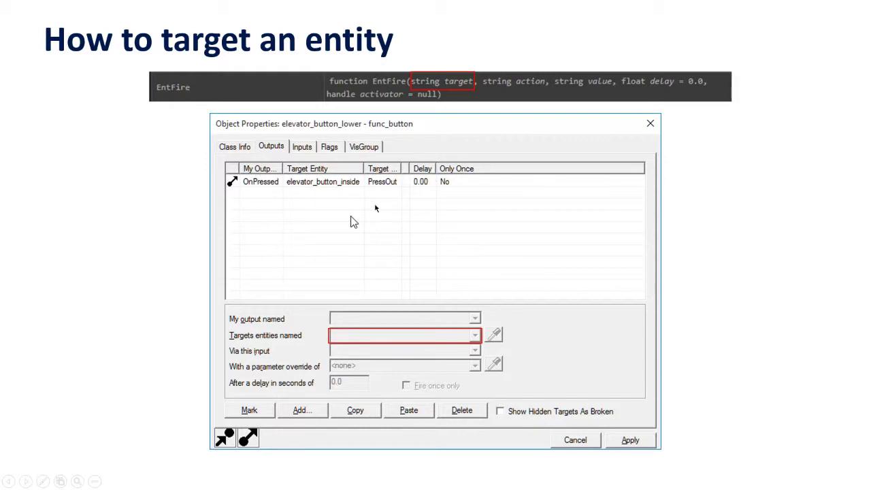
key("Right")
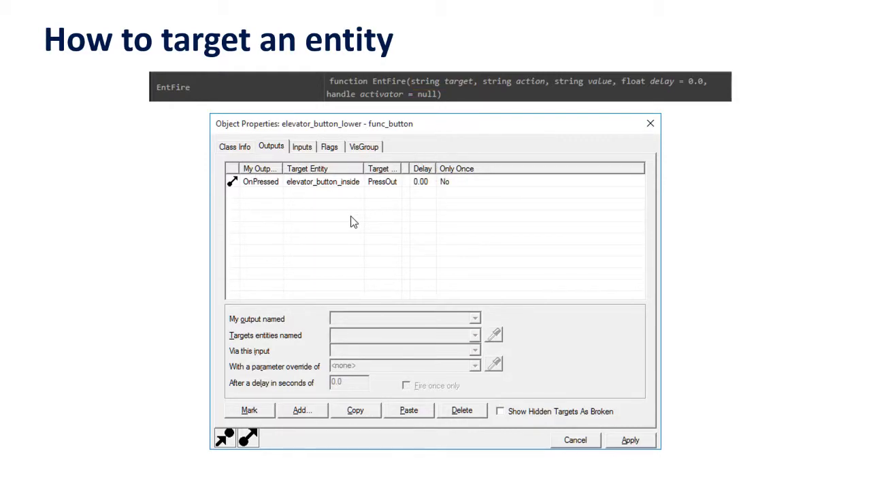
key("Right")
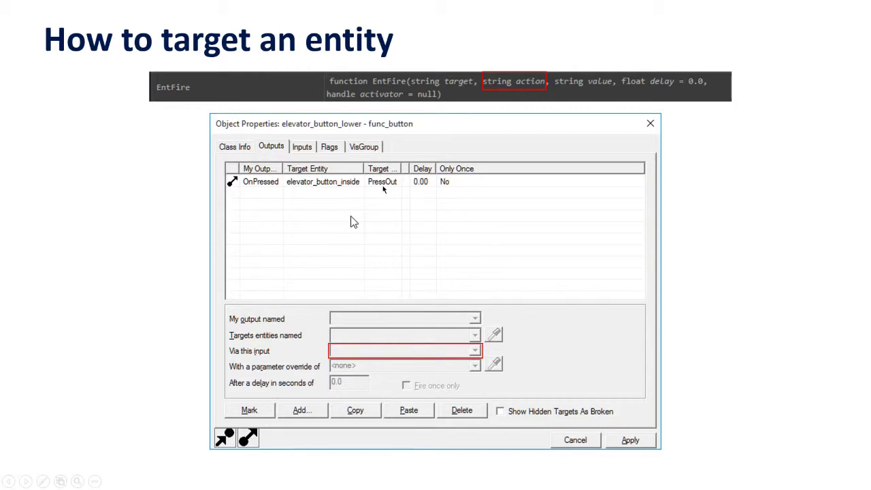
Step through the value and delay parameter highlights, then advance to the EntFire example slide
key("Right")
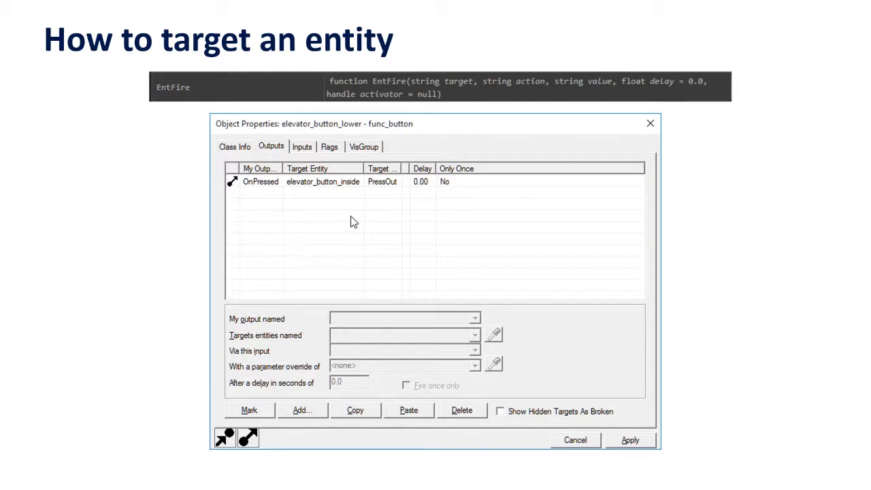
key("Right")
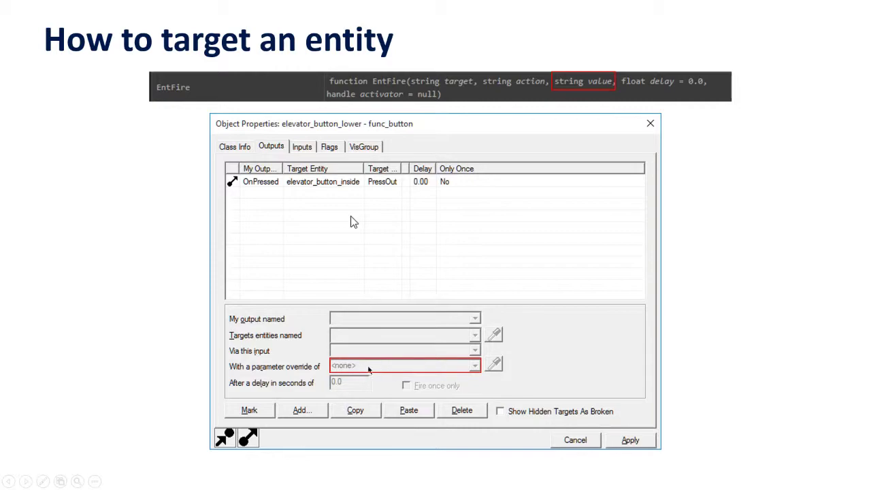
key("Right")
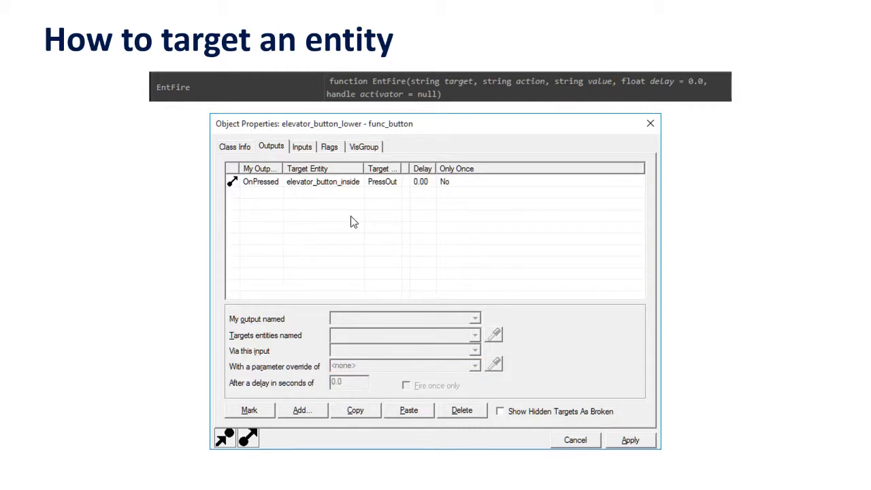
key("Right")
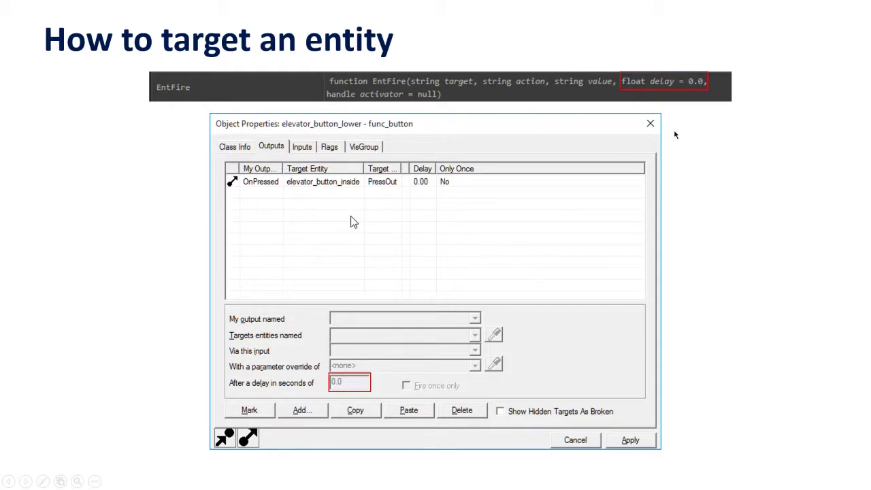
key("Right")
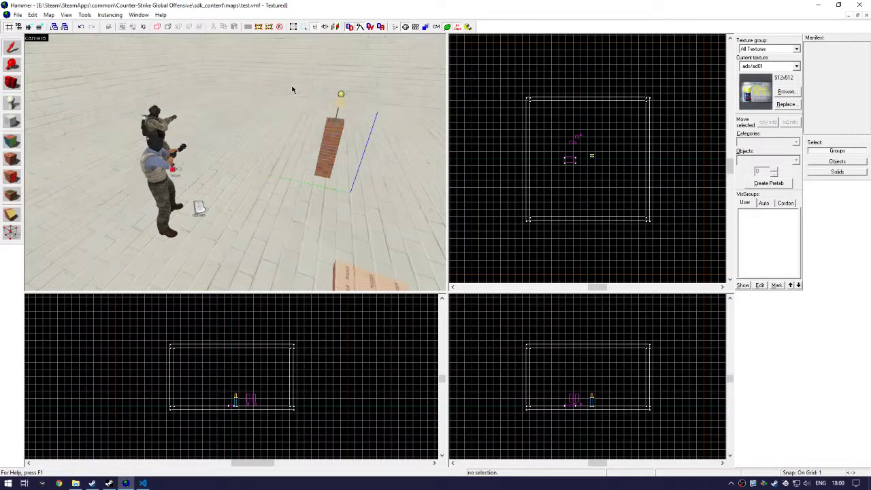
Confirm the lamp's light entity is named 'lamp', then select the trigger_multiple plank
left_click_drag(291, 88, 236, 162)
left_click(249, 170)
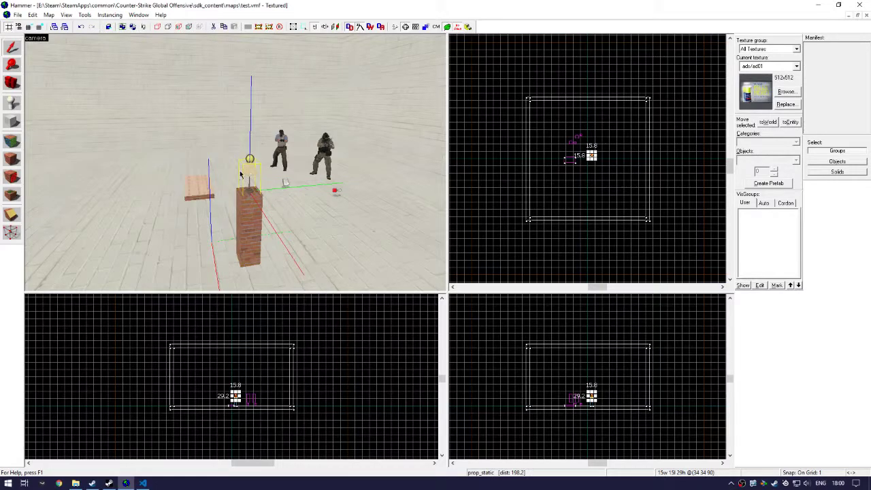
double_click(253, 178)
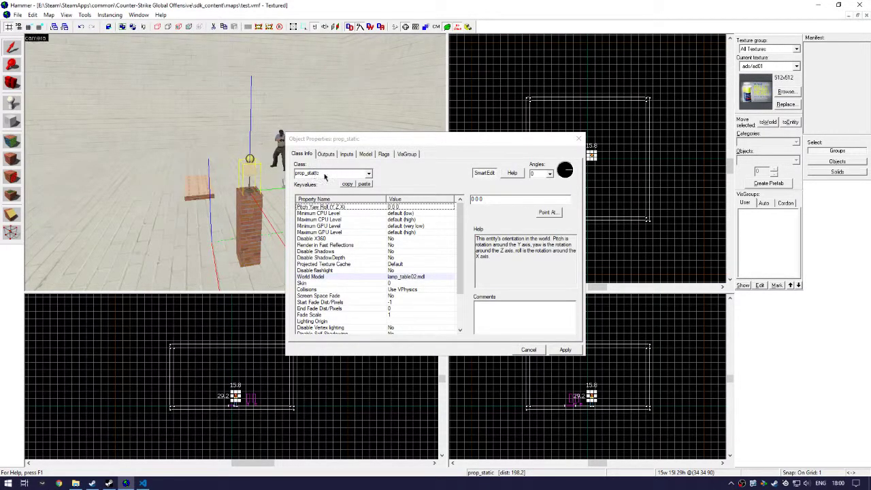
left_click(249, 159)
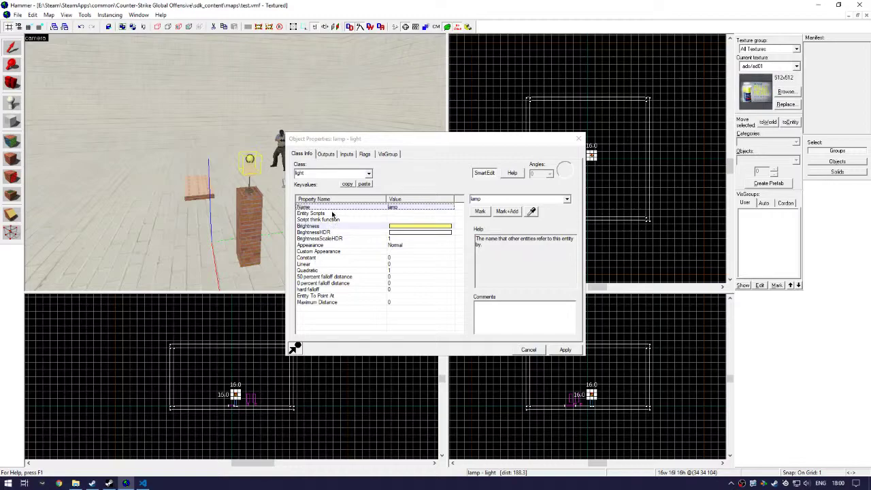
left_click(578, 138)
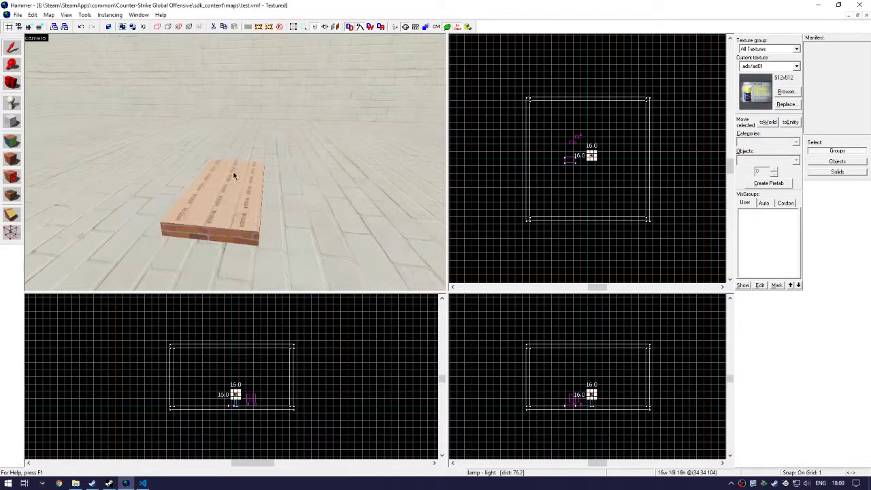
left_click(214, 208)
left_click(11, 123)
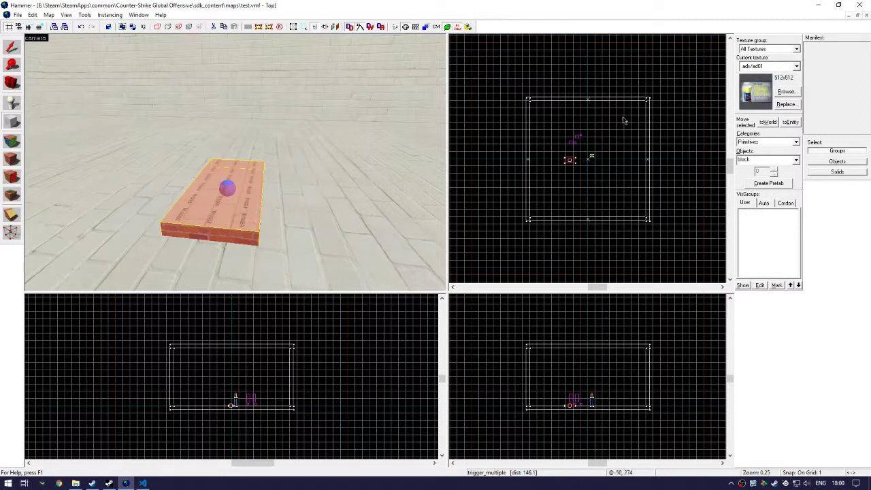
Filter the texture browser by 'trigger', then open the plank's trigger_multiple Object Properties
left_click(786, 91)
type("t")
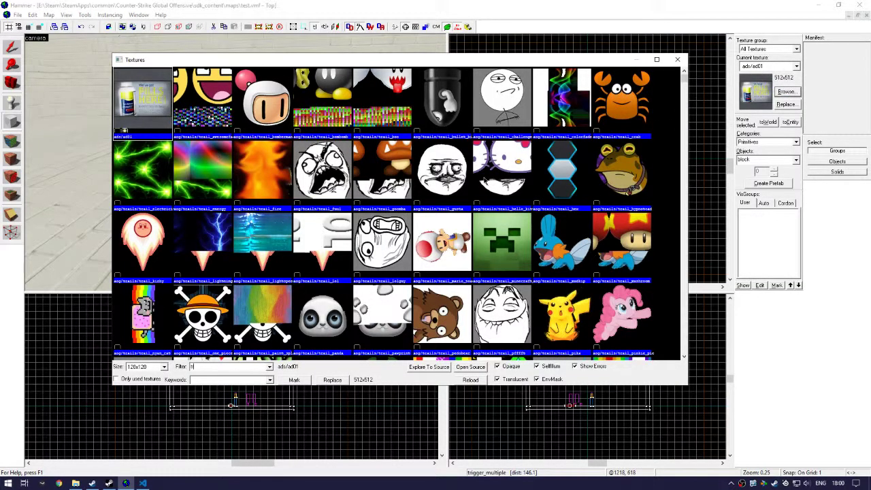
type("rigger")
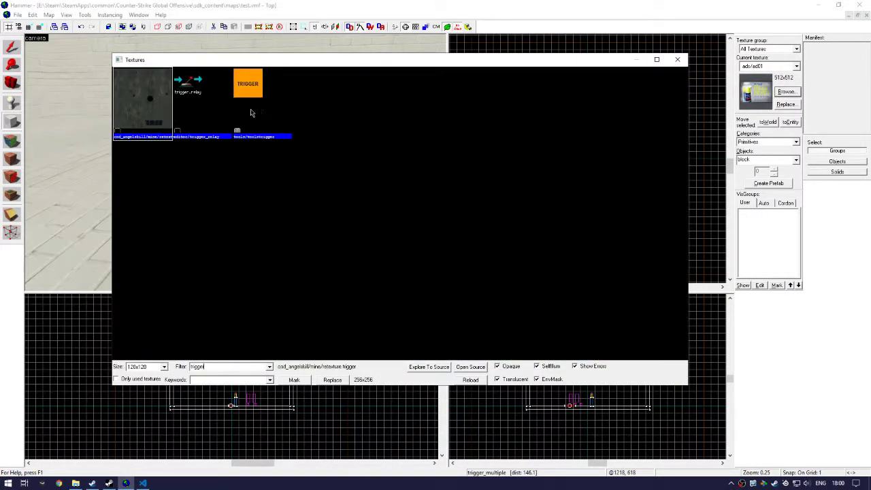
key("Return")
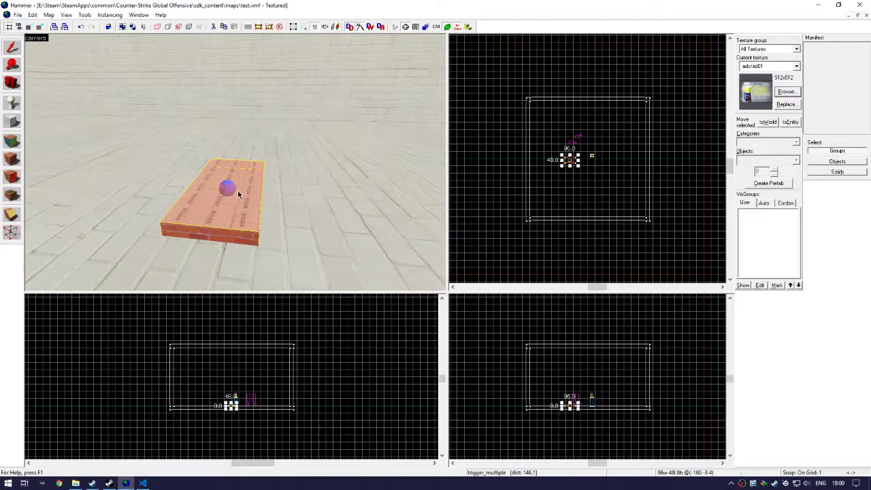
key("alt+Return")
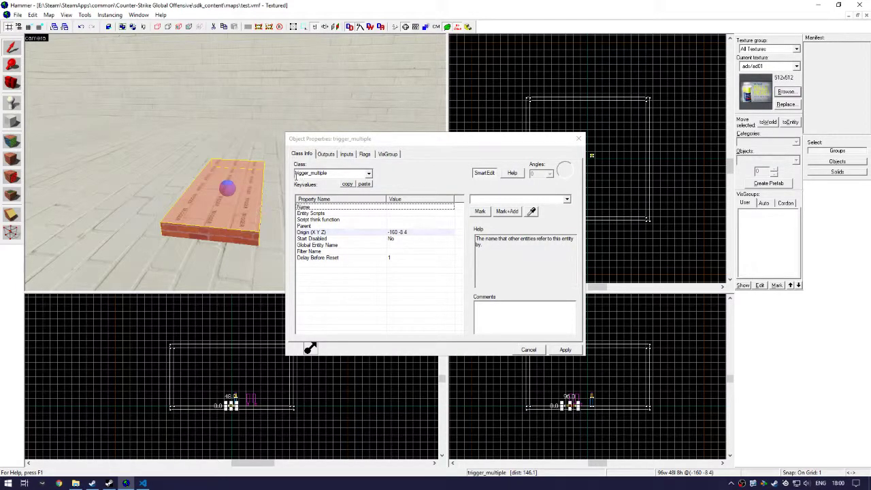
Compare the trigger's OnStartTouch and OnEndTouch outputs that turn the lamp on and off
left_click(326, 156)
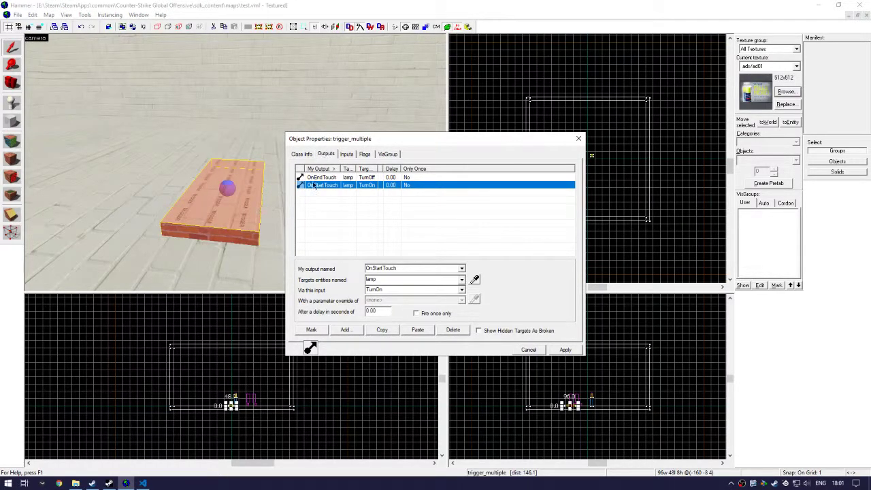
left_click(312, 178)
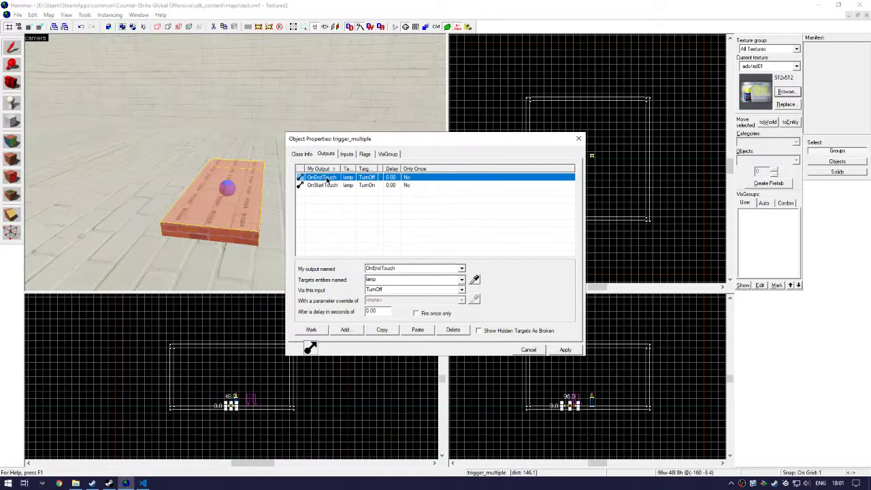
left_click(367, 185)
left_click(368, 177)
left_click(367, 185)
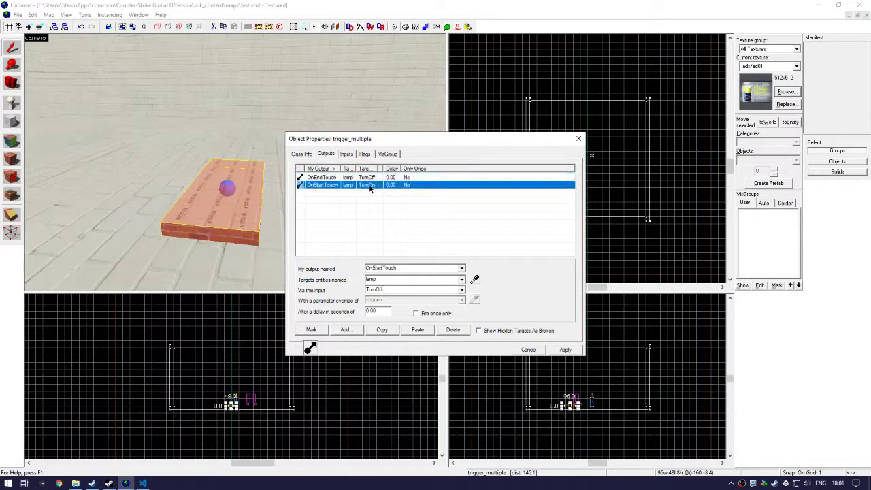
left_click(367, 177)
left_click(368, 185)
left_click(367, 177)
left_click(368, 185)
left_click(367, 177)
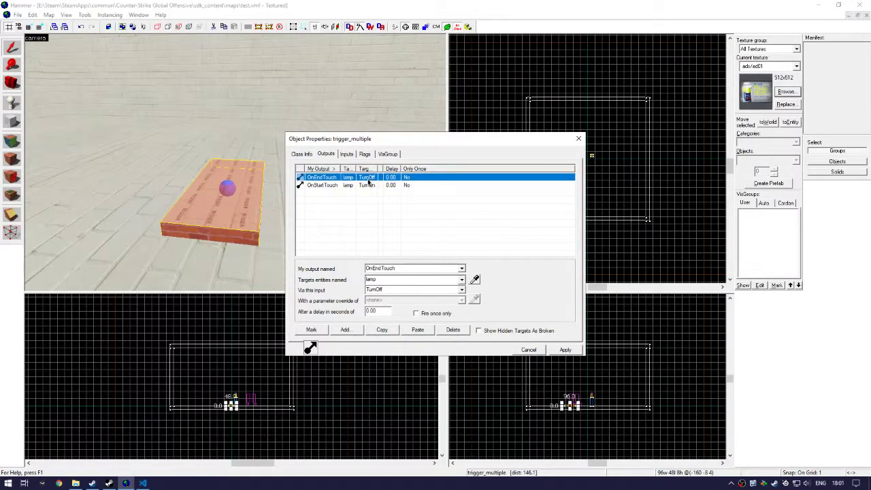
left_click(368, 185)
left_click(367, 177)
Inspect the MainScript logic_script and the logic_auto's OnMapSpawn output calling TurnLightOff()
left_click(228, 164)
key("w")
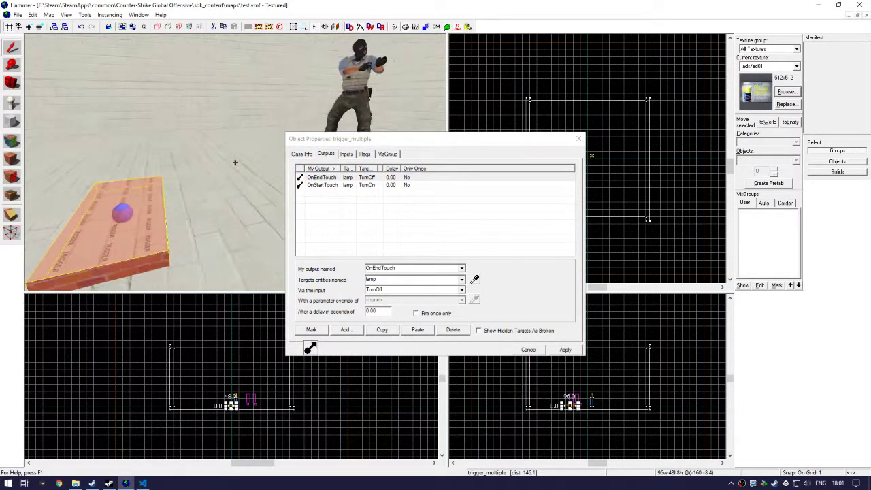
left_click(227, 161)
key("w")
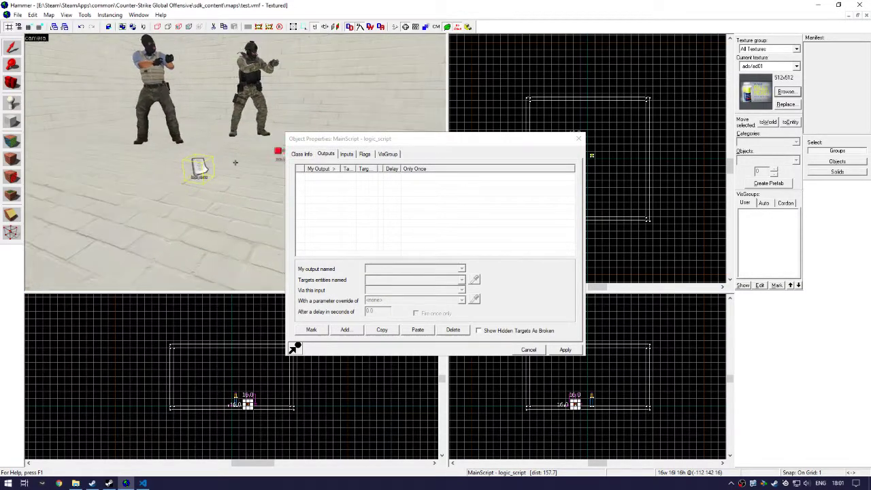
left_click(242, 155)
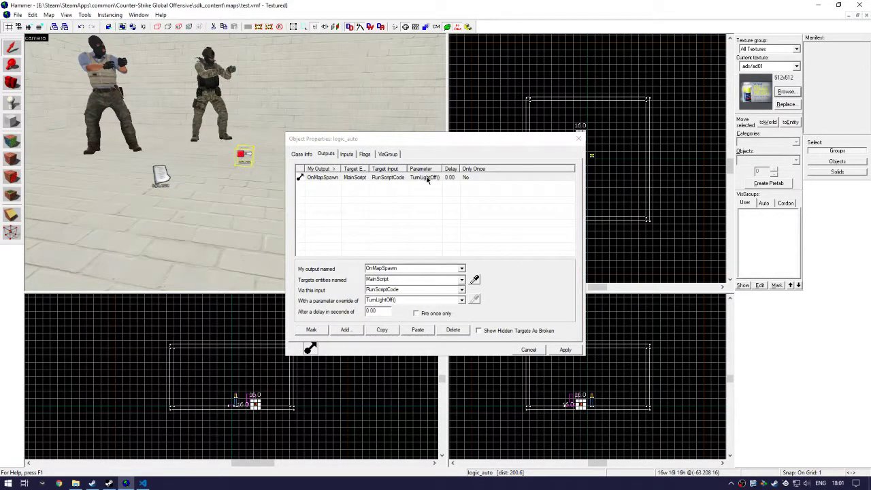
left_click(400, 178)
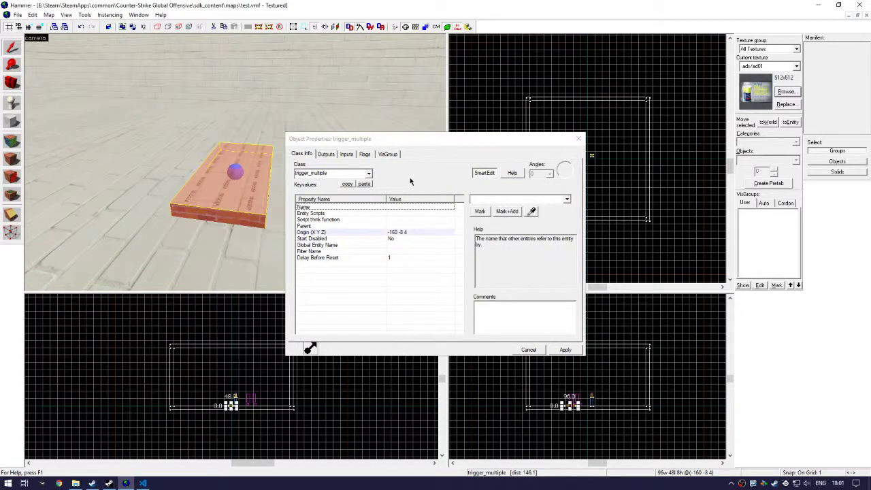
Show the trigger's outputs again and close its properties dialog
left_click(326, 154)
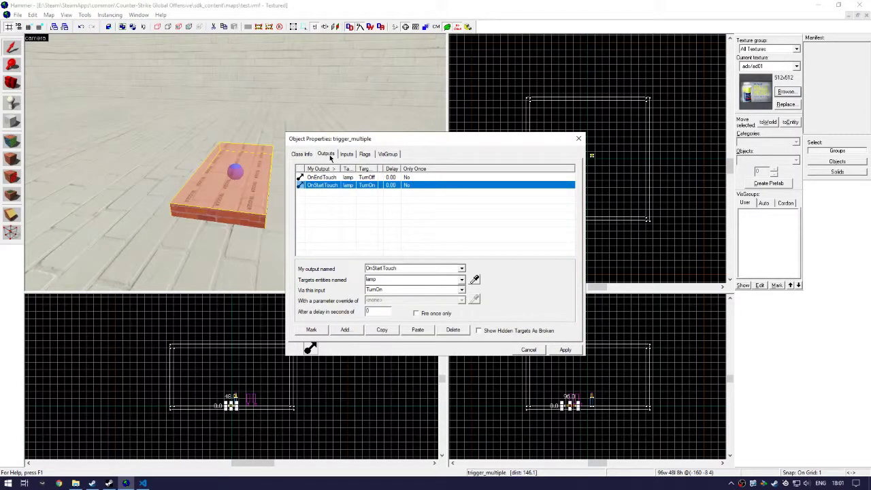
left_click(322, 206)
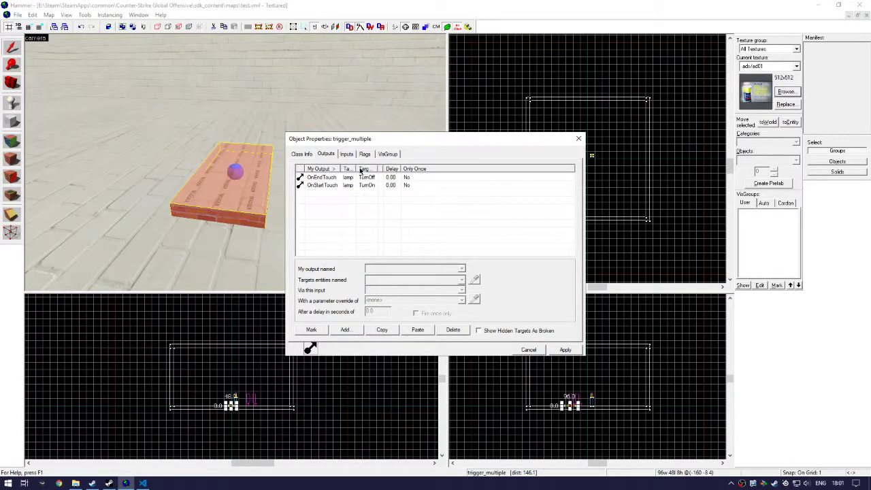
key("Escape")
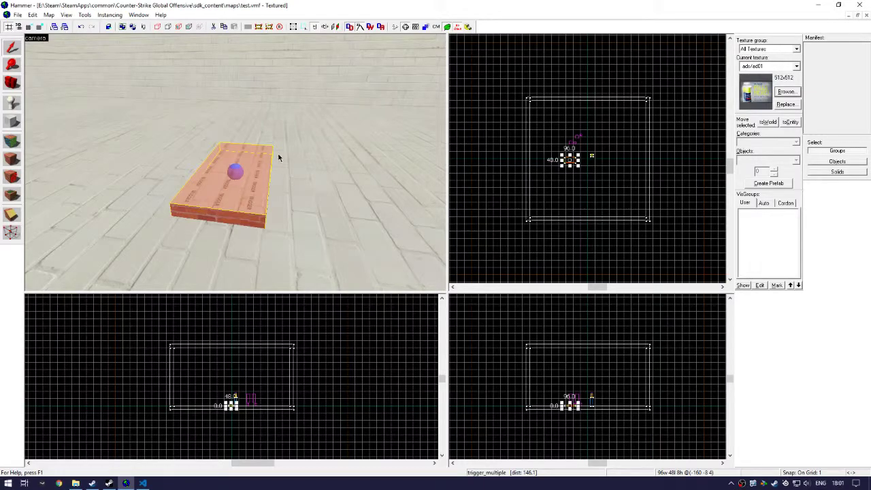
Compile the test map via Run Map and launch it in CS:GO with the console open
left_click(394, 27)
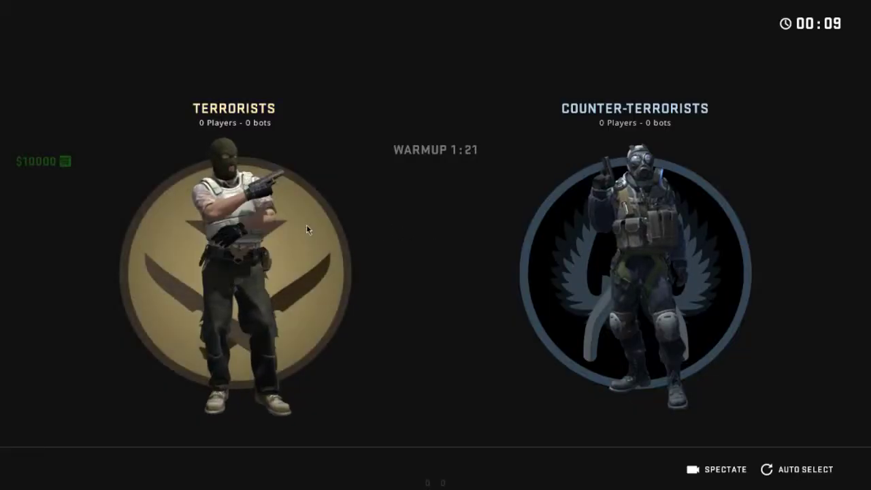
left_click(306, 225)
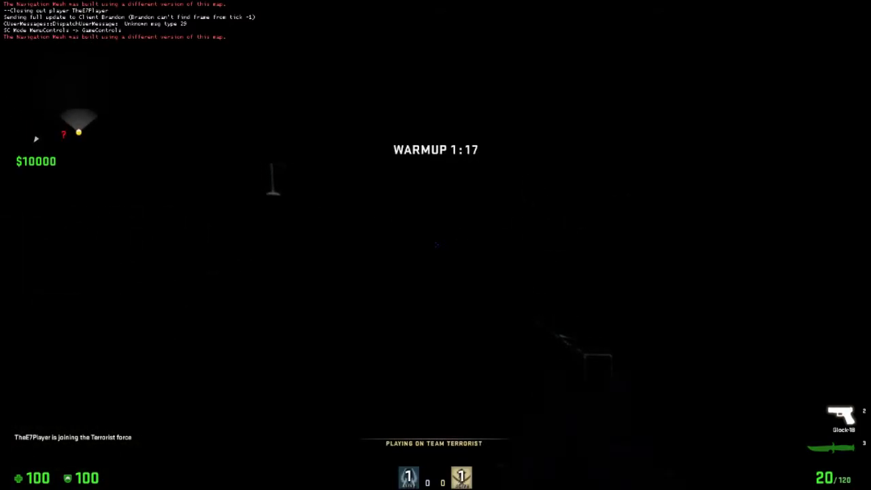
key("grave")
Enable mat_fullbright 1 and walk up to the lamp on the brick pillar with the knife
type("mat_fullbright 2")
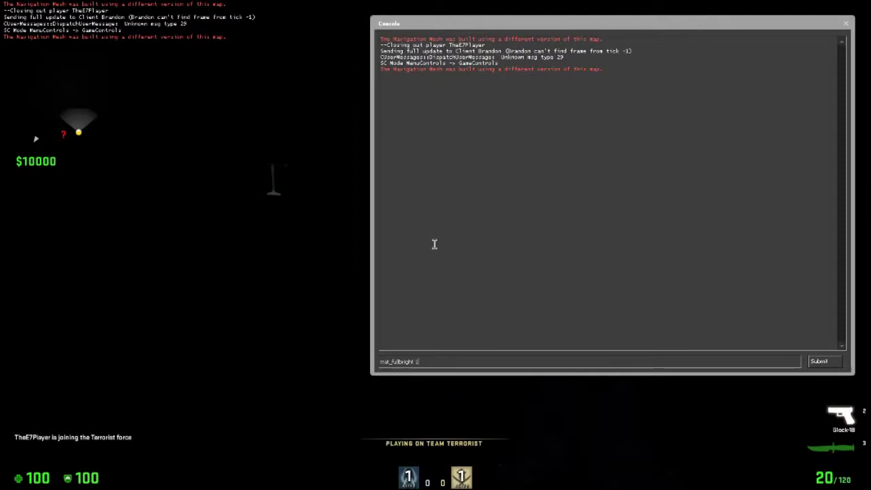
key("Return")
key("grave")
key("3")
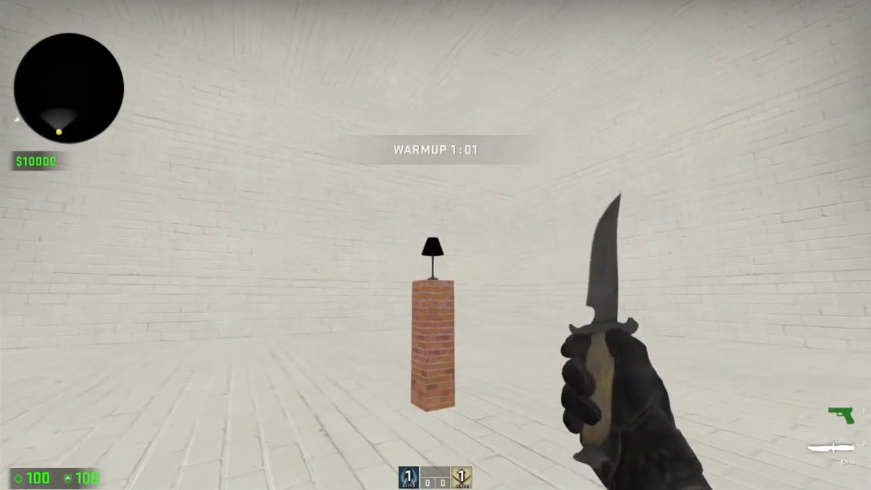
key("w")
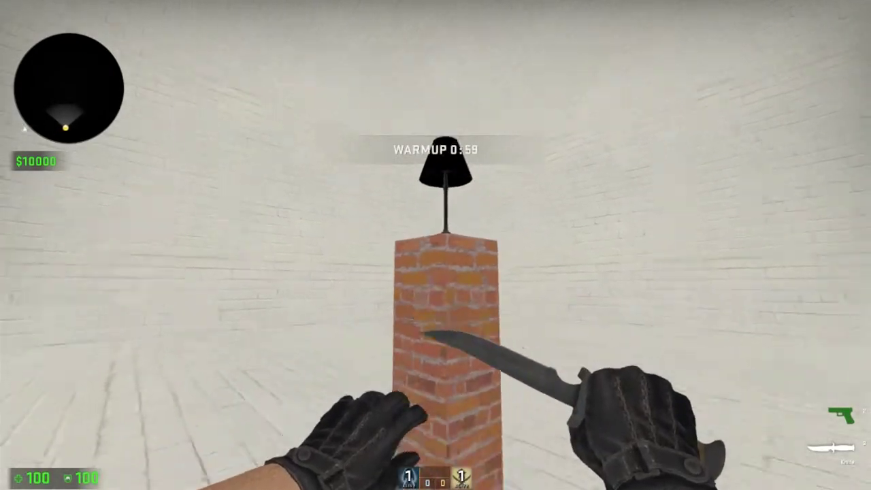
key("s")
key("2")
key("3")
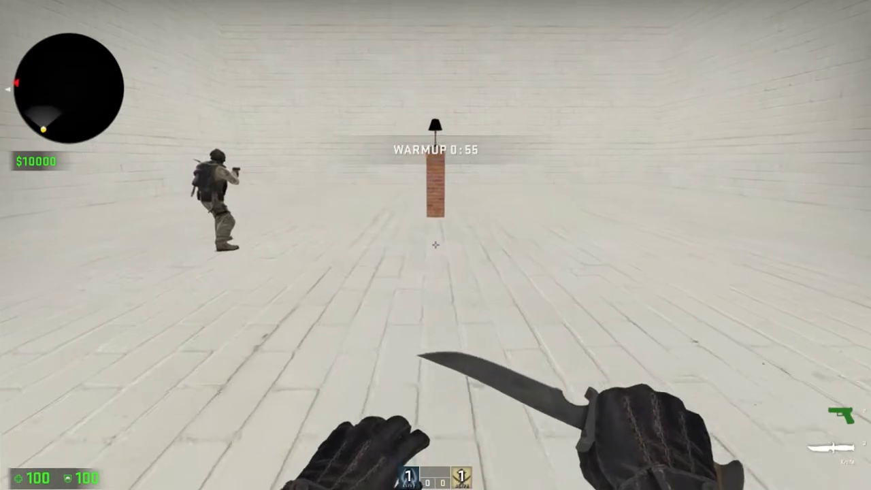
Restore normal lighting with mat_fullbright 0 in the console
key("grave")
type("mat_fullbright ")
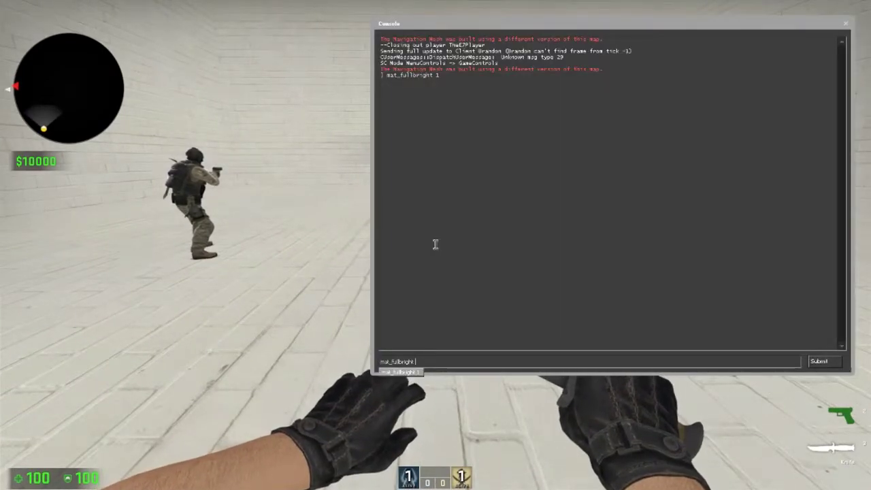
type("0")
key("Return")
key("grave")
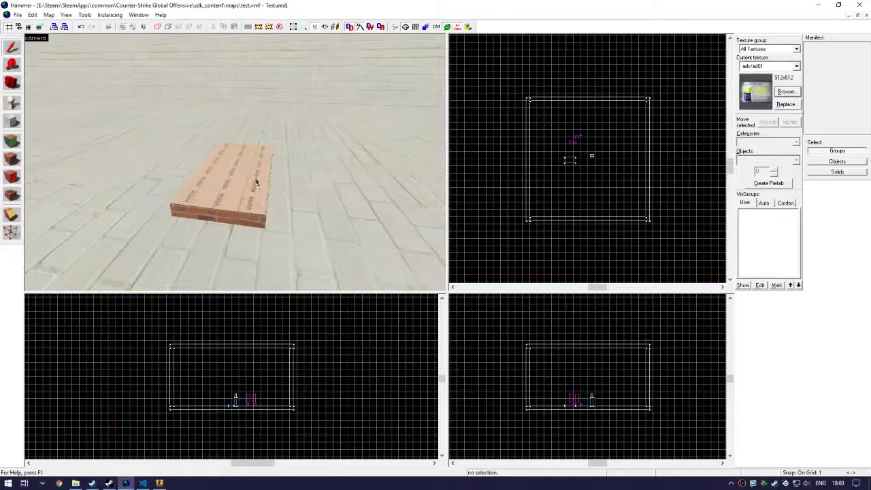
double_click(234, 171)
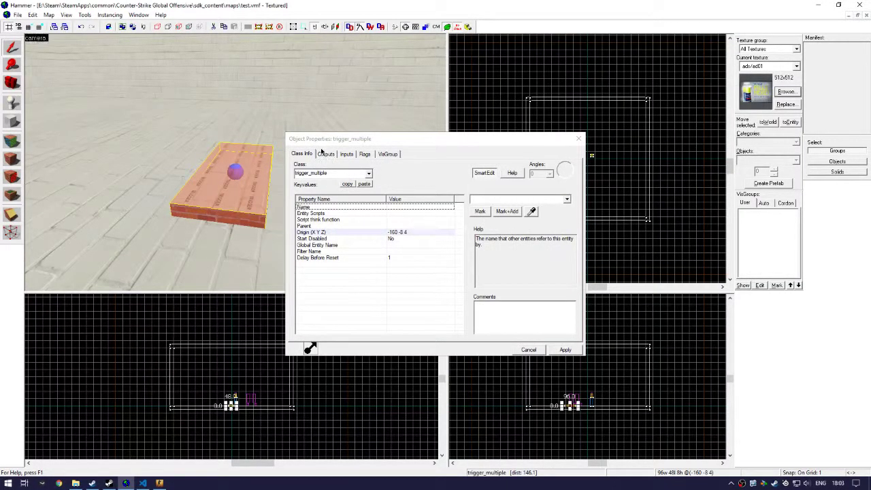
left_click(324, 153)
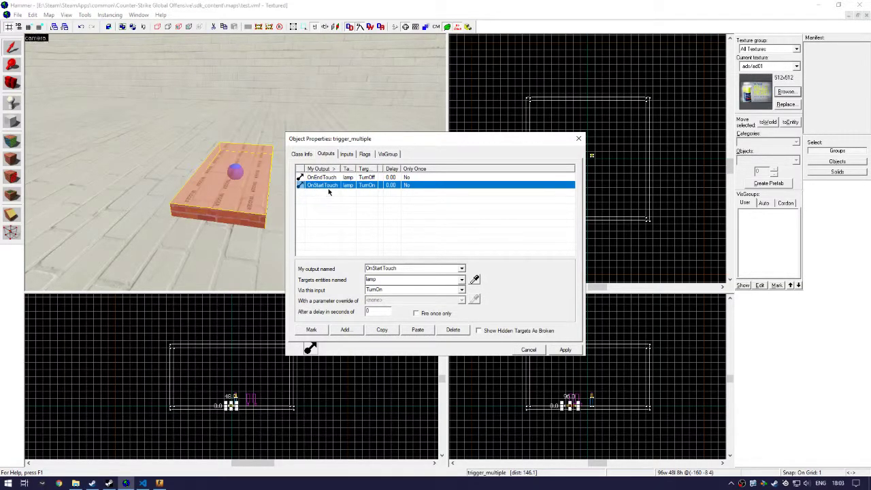
left_click_drag(338, 168, 354, 169)
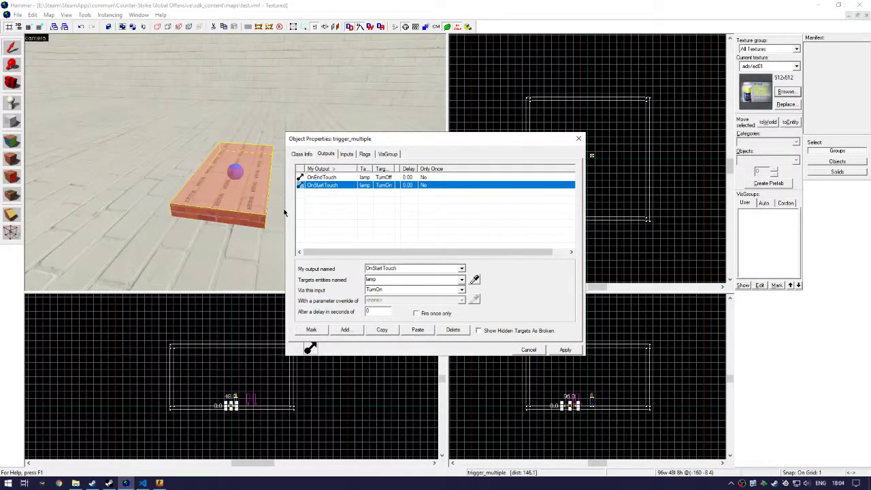
left_click_drag(373, 168, 449, 168)
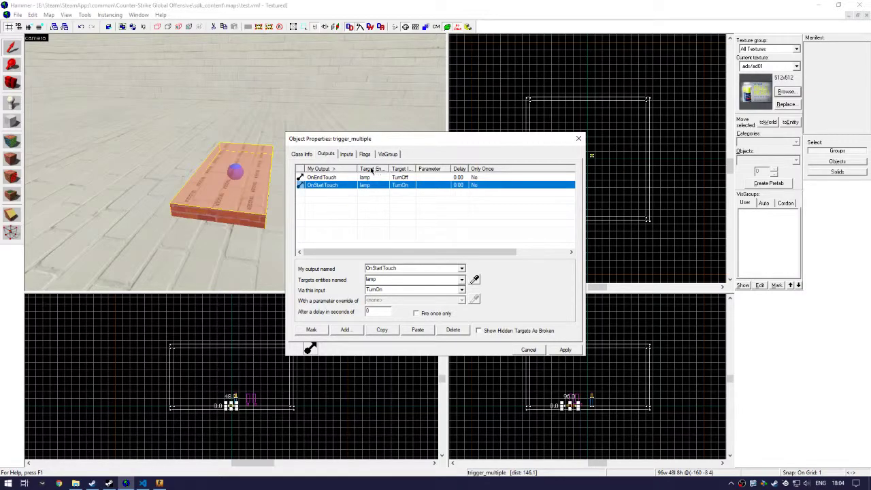
left_click_drag(416, 168, 431, 169)
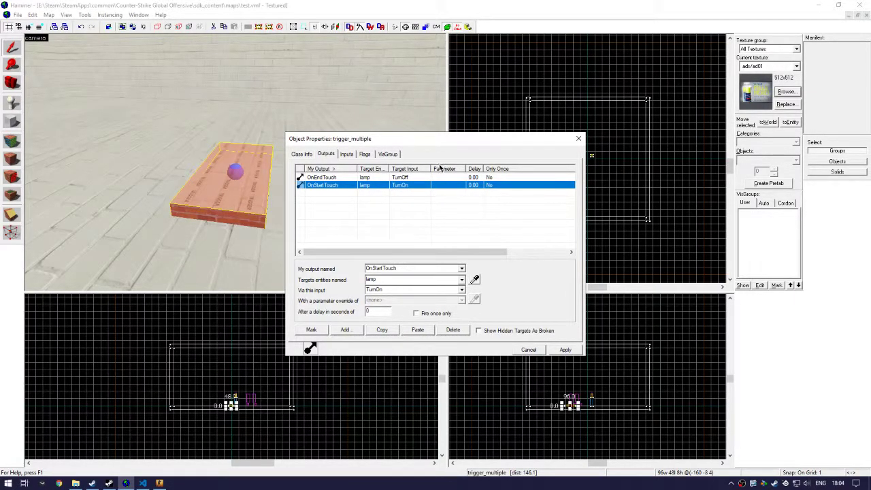
key("Escape")
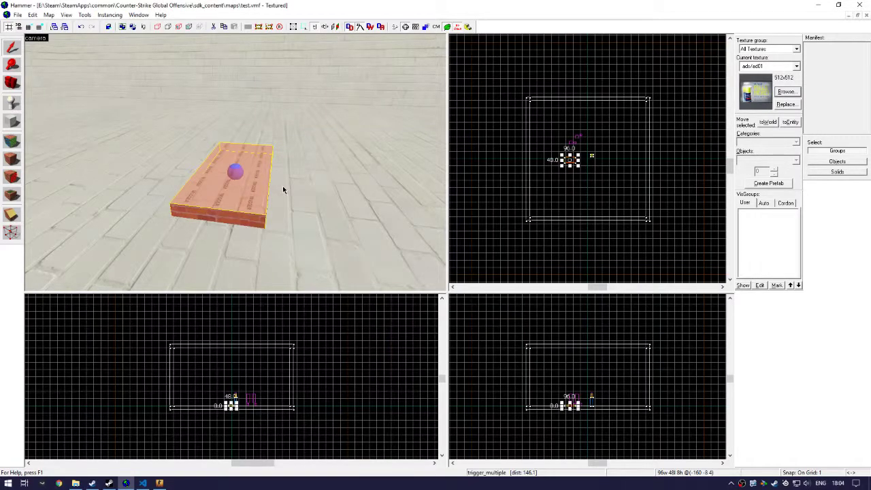
In test_script.nut, point out the TurnLightOn and TurnLightOff functions
key("alt+Tab")
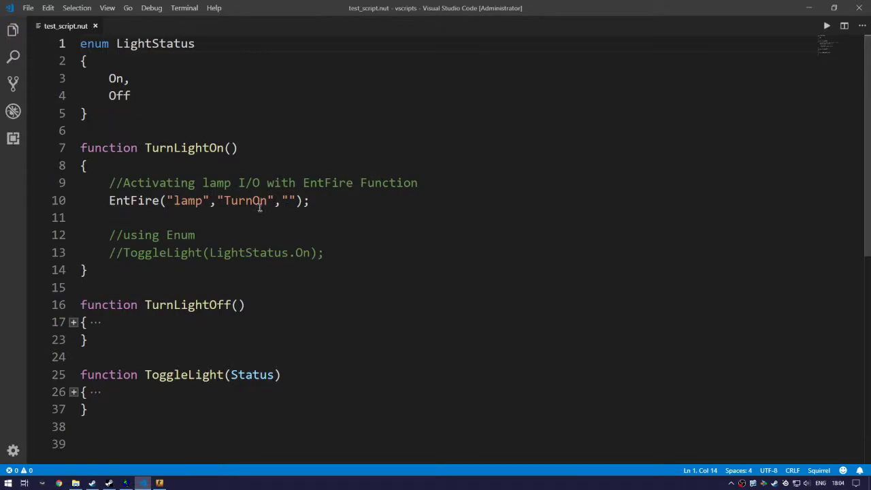
scroll(253, 208, "down", 1)
left_click_drag(147, 94, 249, 93)
left_click(239, 128)
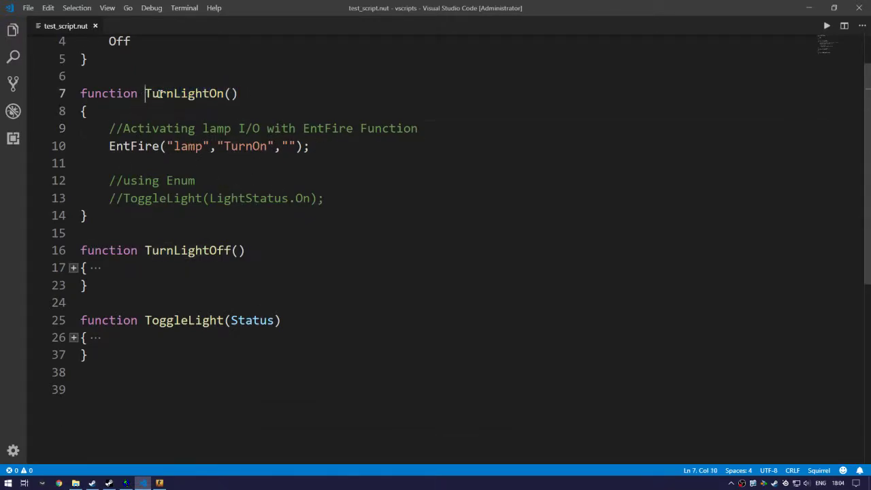
left_click_drag(145, 93, 238, 93)
left_click(153, 285)
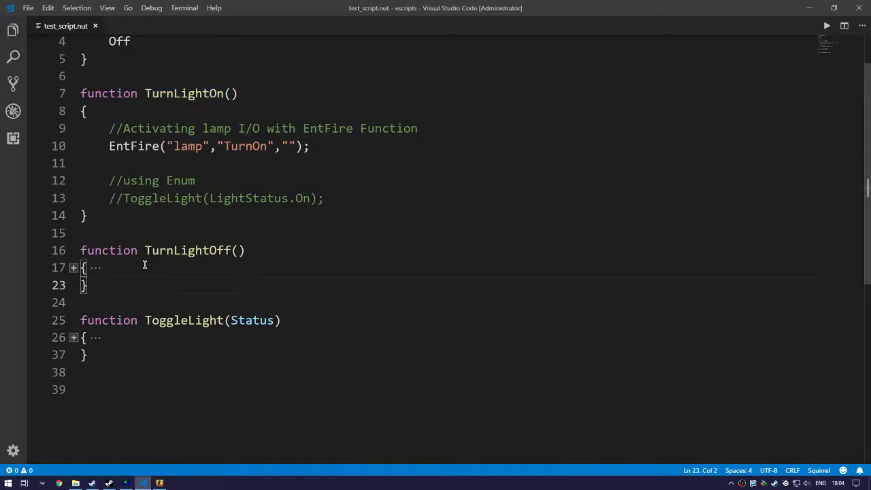
left_click_drag(141, 250, 245, 250)
left_click(74, 268)
left_click(272, 255)
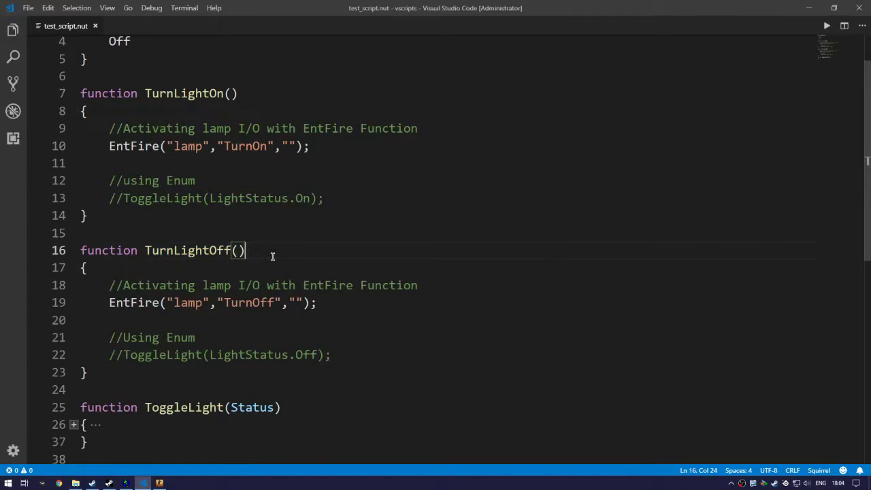
Walk through the EntFire arguments: lamp target, TurnOn/TurnOff inputs, and empty parameter strings
left_click(136, 146)
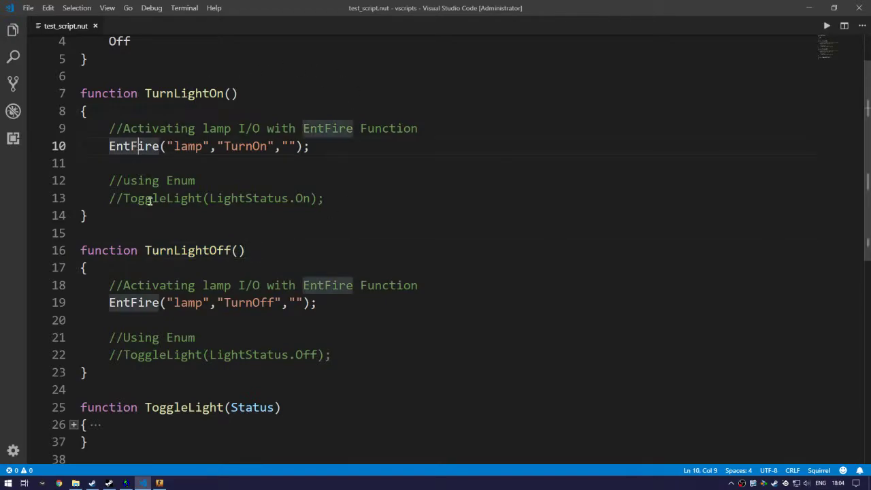
left_click_drag(108, 145, 266, 145)
left_click(174, 164)
left_click(224, 167)
left_click(252, 173)
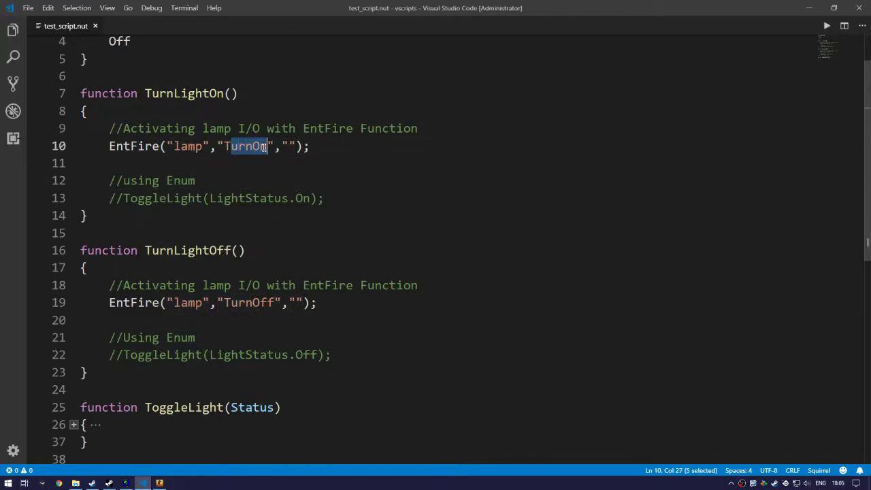
left_click(255, 172)
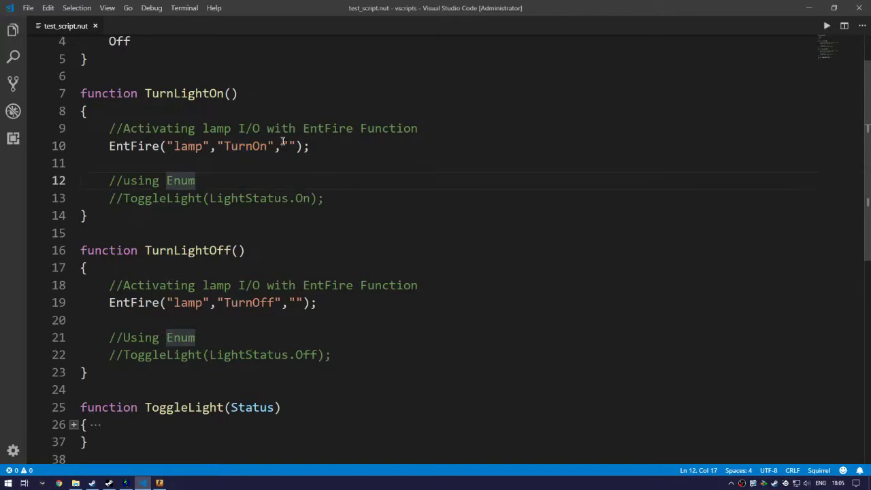
left_click_drag(281, 144, 295, 146)
left_click(284, 173)
left_click(286, 169)
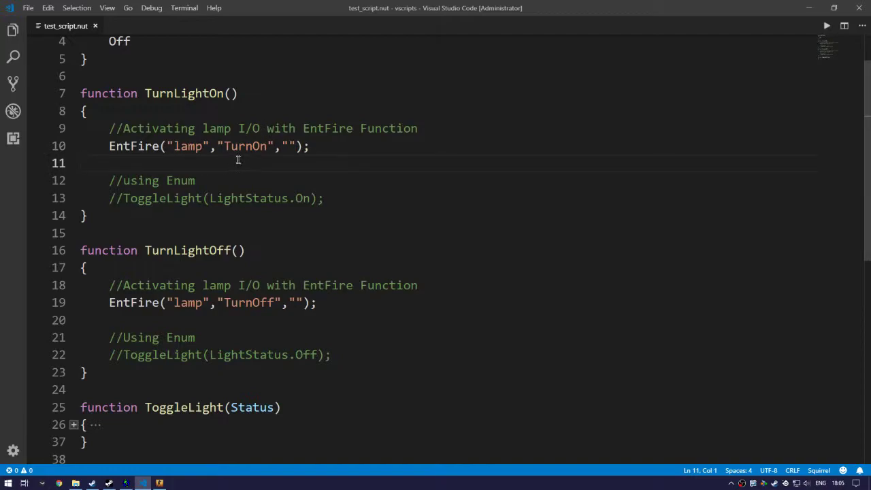
left_click_drag(229, 145, 265, 143)
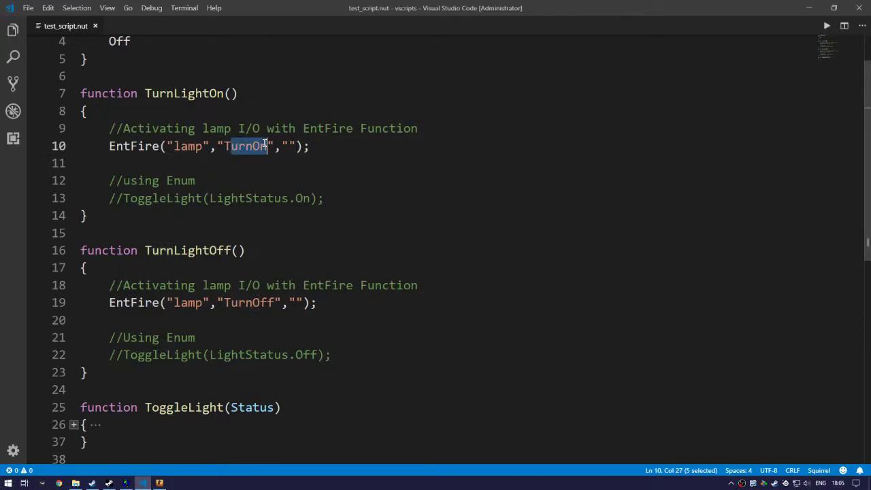
left_click(230, 314)
left_click_drag(223, 302, 276, 302)
left_click(293, 303)
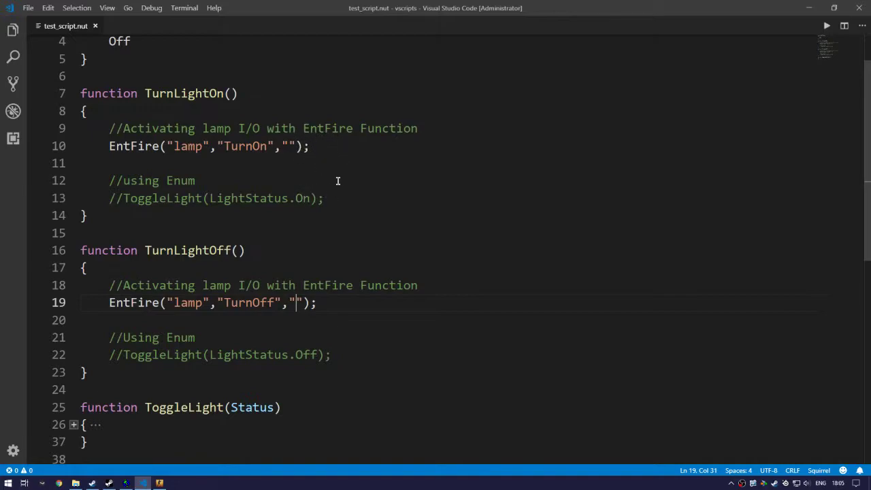
Add a ', 1f' delay to the TurnOn EntFire call, paste it into the TurnOff call, and save
left_click(296, 145)
type(", 1f")
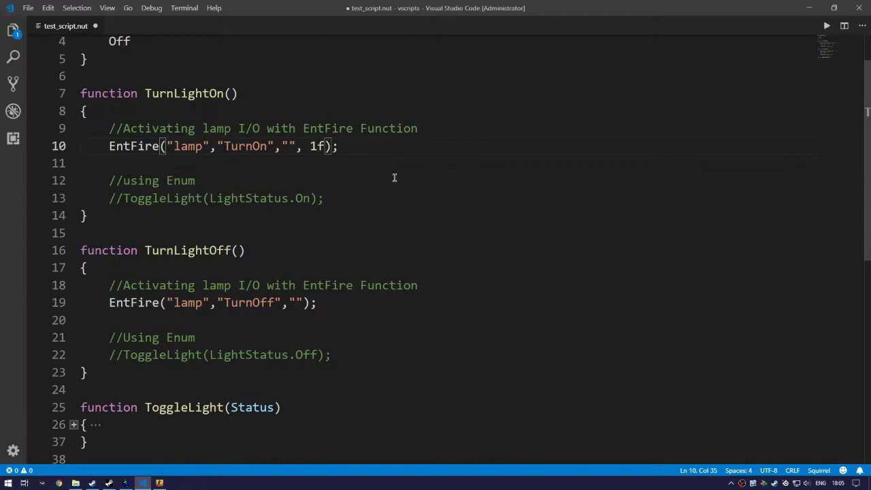
left_click(319, 179)
left_click_drag(297, 146, 326, 146)
key("ctrl+c")
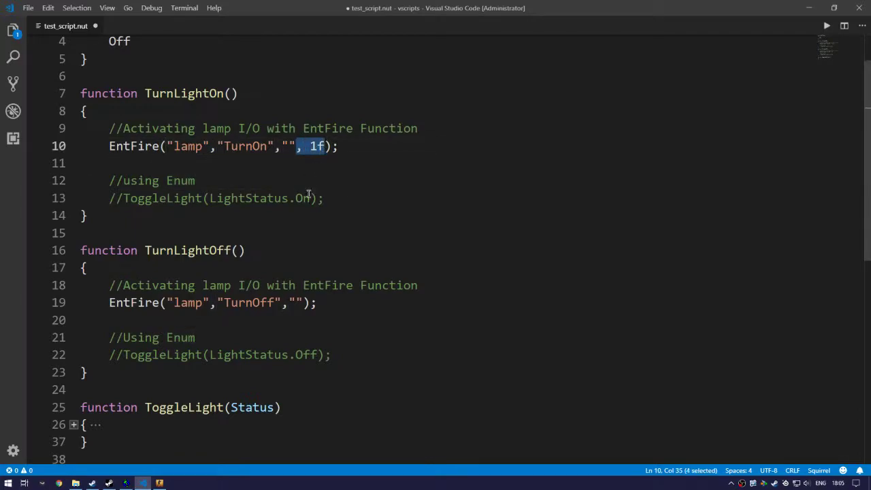
left_click(303, 302)
key("ctrl+v")
left_click(367, 321)
key("ctrl+s")
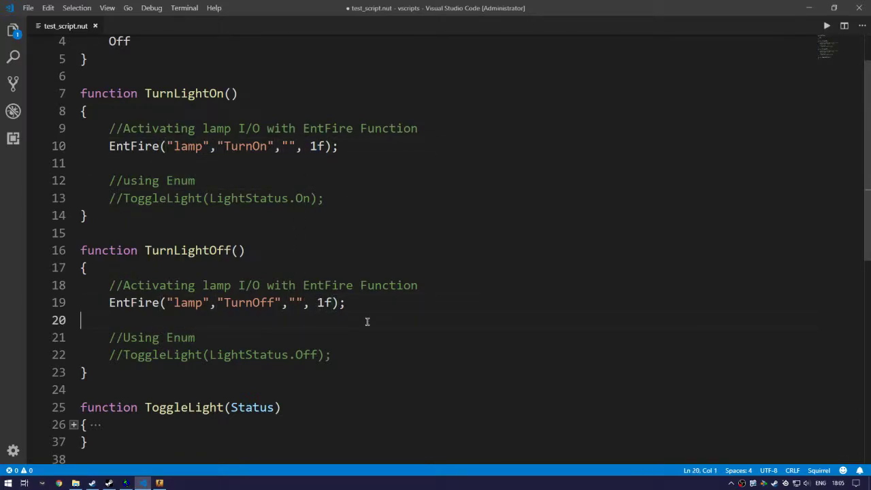
key("alt+Tab")
Change the trigger's OnStartTouch parameter override to TurnLightOn() and apply it
double_click(321, 155)
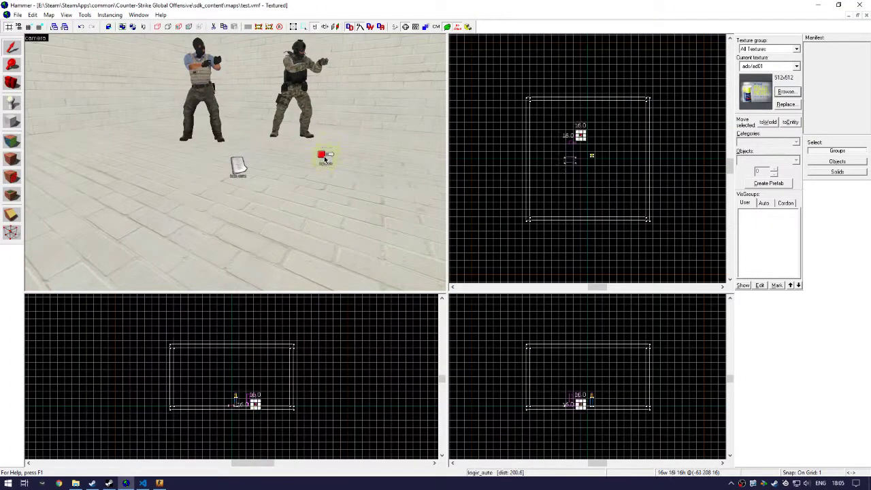
left_click(326, 153)
left_click(381, 329)
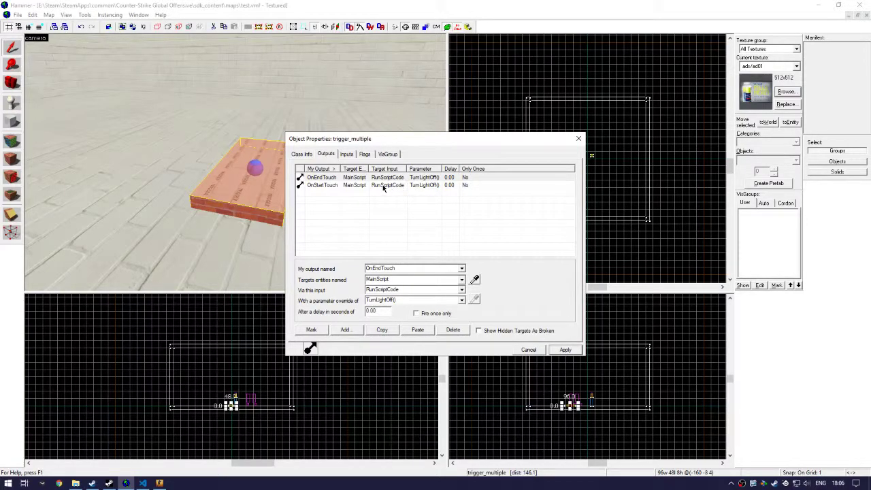
left_click(424, 185)
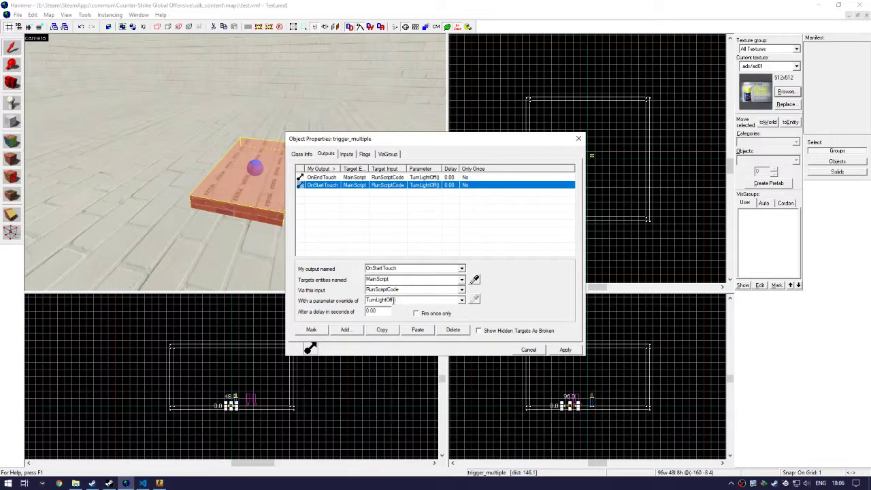
left_click(389, 300)
left_click(389, 299)
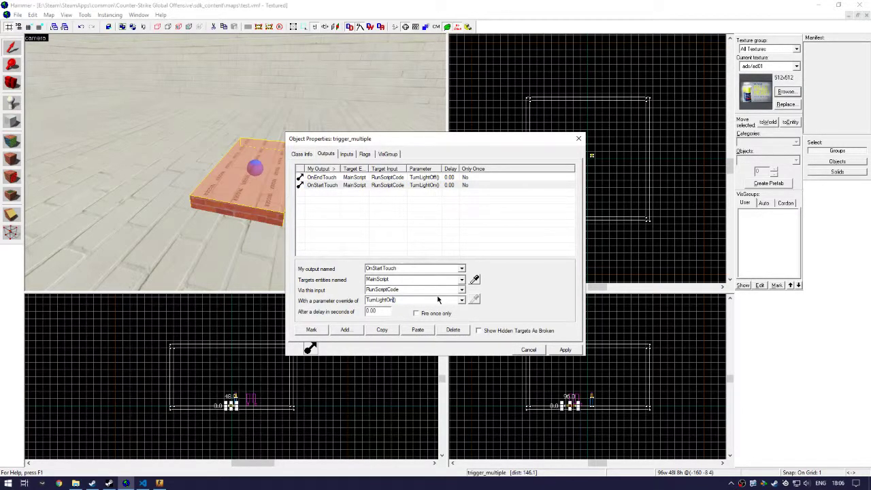
left_click(564, 350)
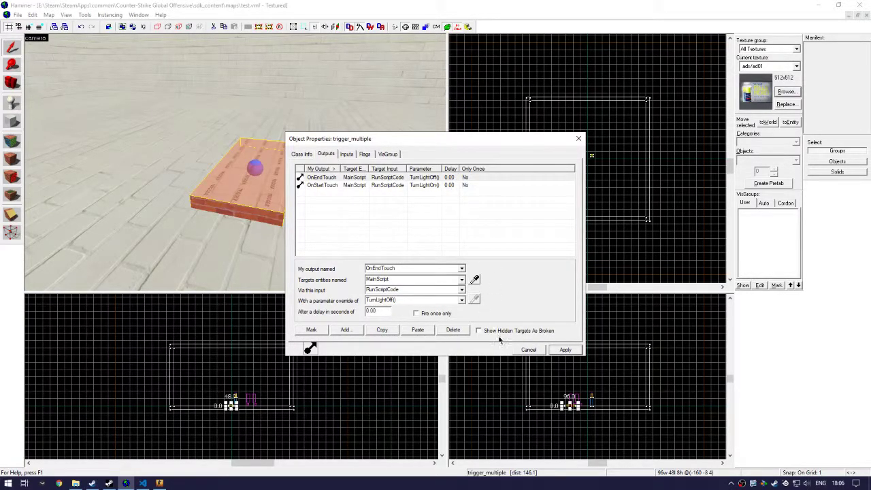
left_click(518, 351)
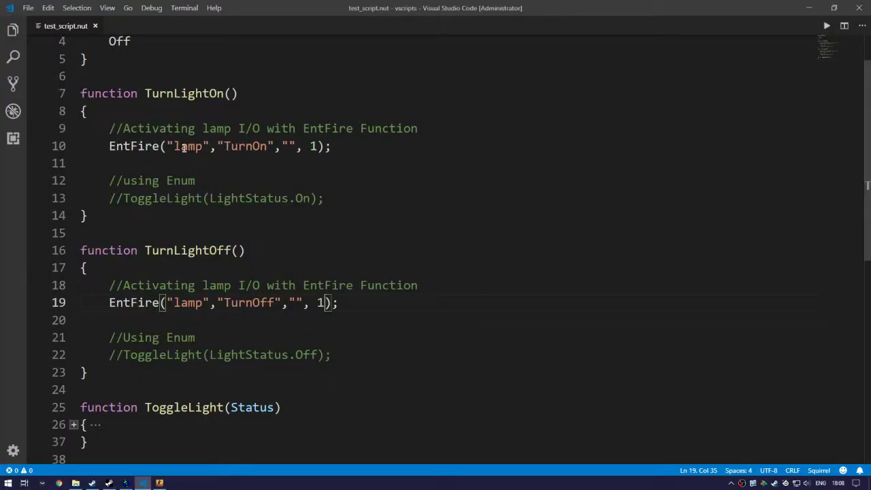
Set the EntFire delays to a plain 1 instead of 1f and save test_script.nut
left_click(320, 147)
type("f")
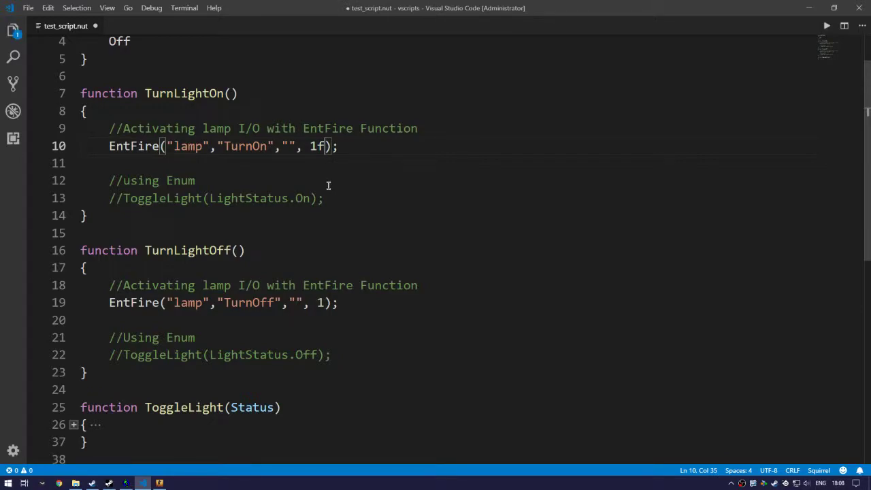
key("BackSpace")
key("ctrl+s")
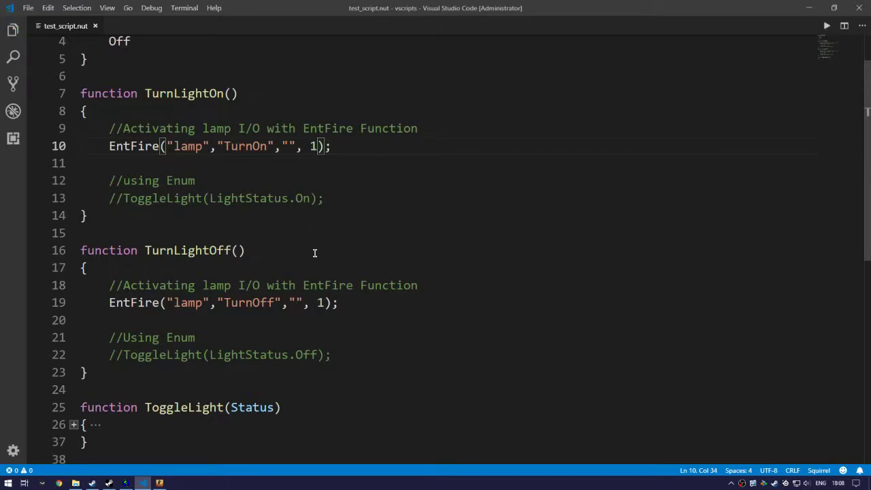
In the running game, walk off and back onto the trigger repeatedly, watching the lamp toggle
left_click(159, 483)
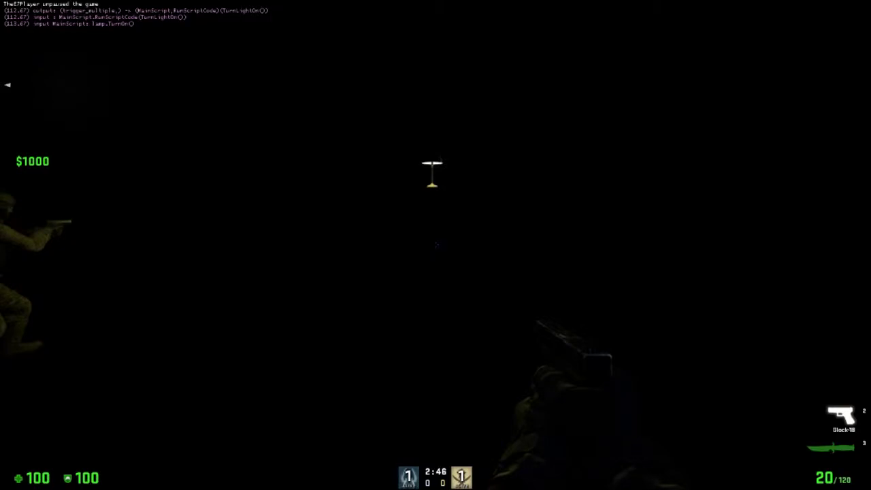
key("w")
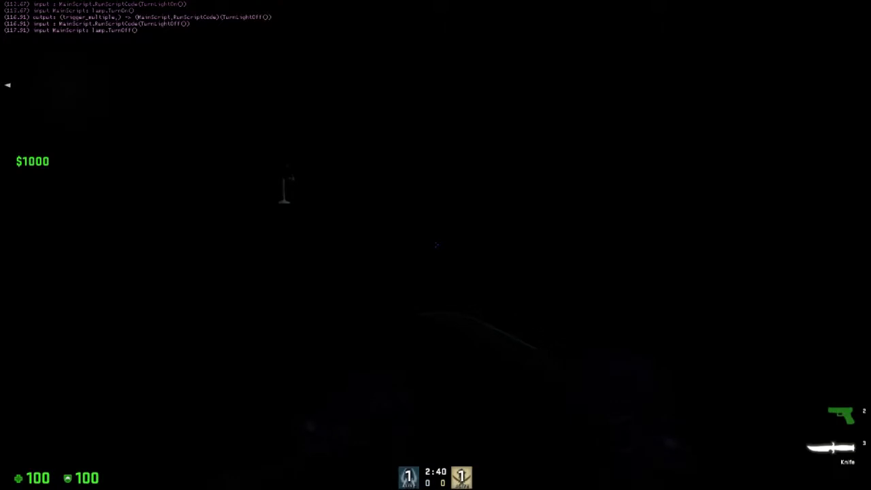
key("w")
key("w")
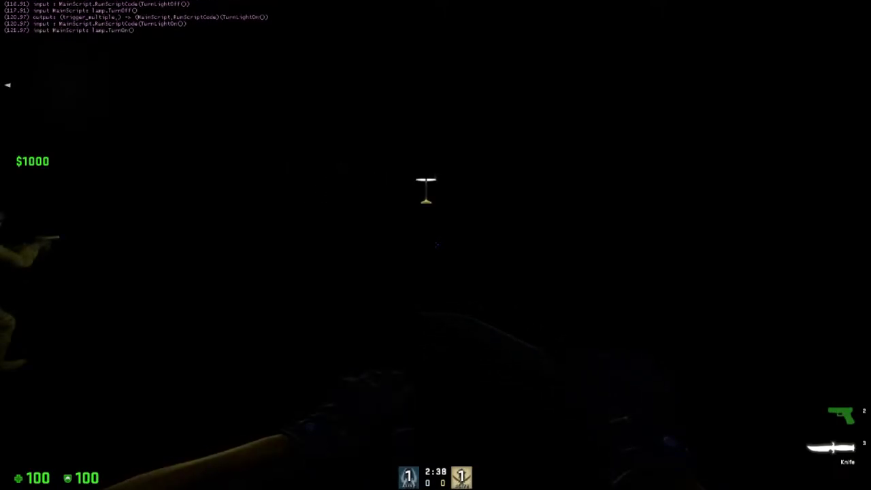
key("w")
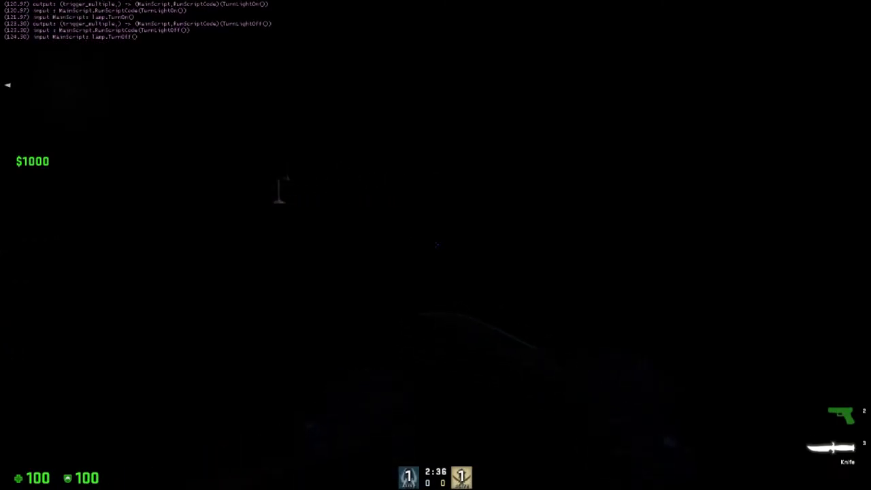
key("w")
key("w")
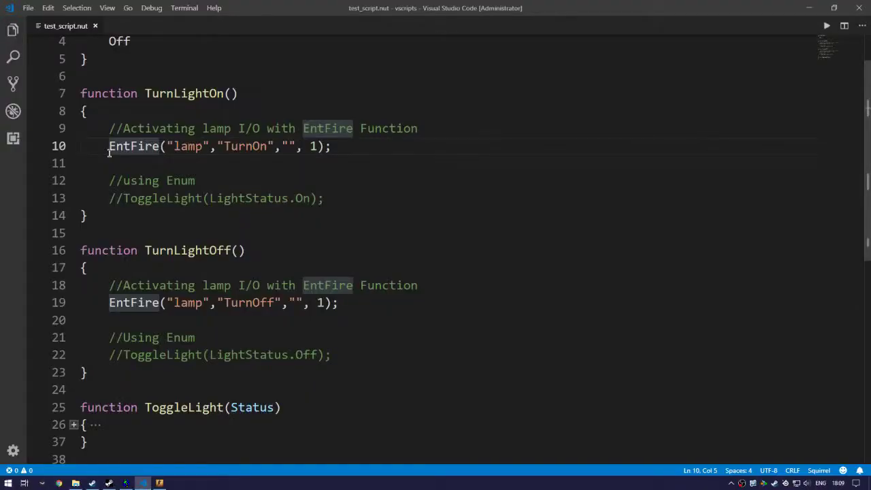
Comment out both EntFire lines, uncomment the ToggleLight(LightStatus.On/Off) calls, and save
type("//")
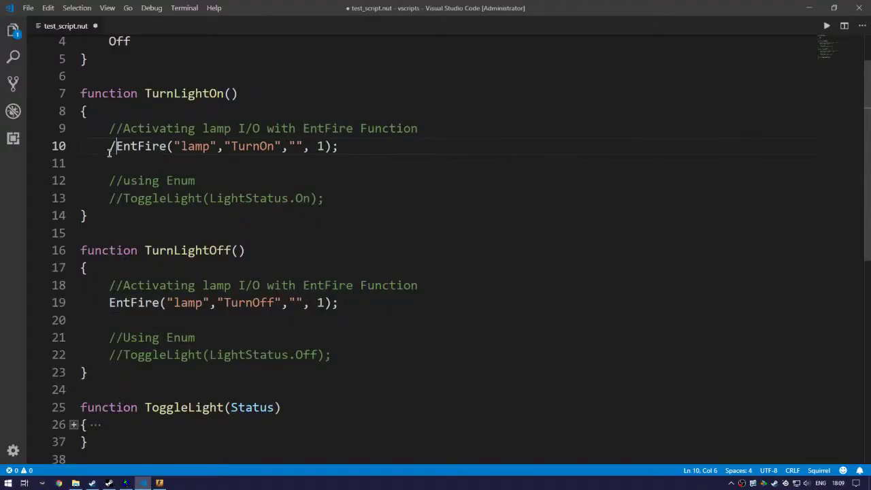
left_click(109, 302)
type("//")
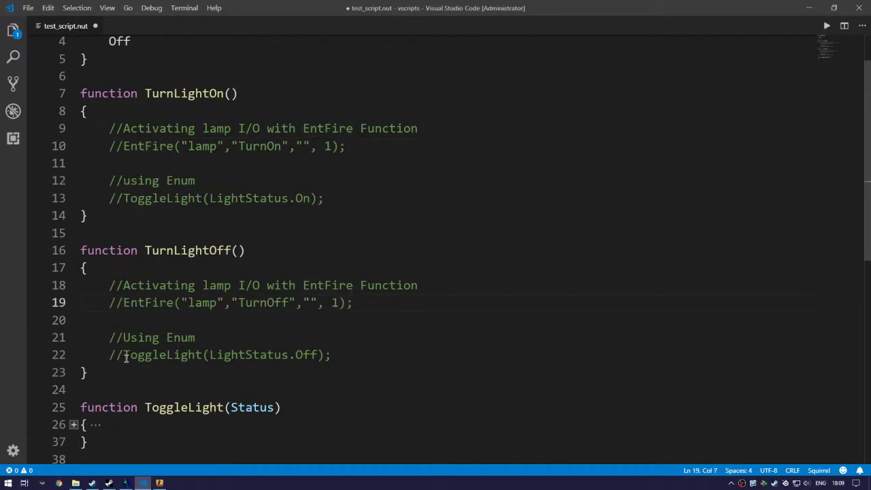
left_click(124, 355)
key("BackSpace")
key("BackSpace")
left_click(124, 197)
key("BackSpace")
key("BackSpace")
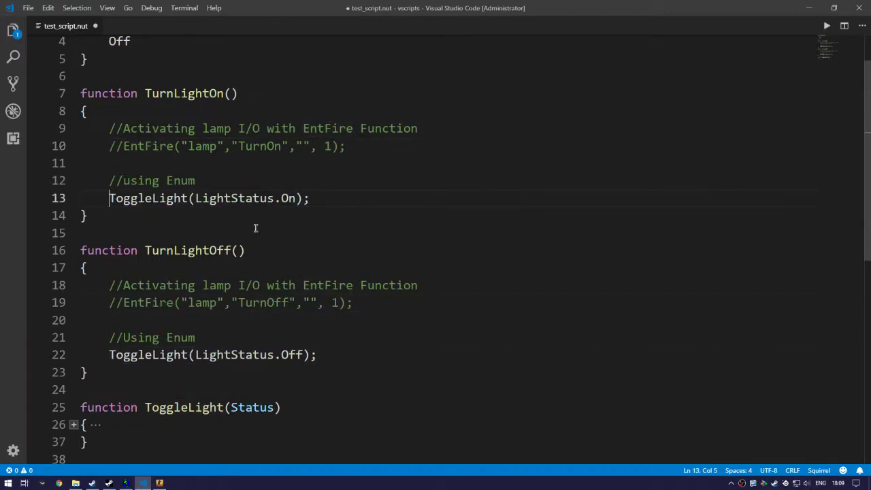
key("ctrl+s")
Point out LightStatus.On on line 13 and Off on line 22 to explain the enum
left_click_drag(197, 198, 297, 198)
left_click(247, 217)
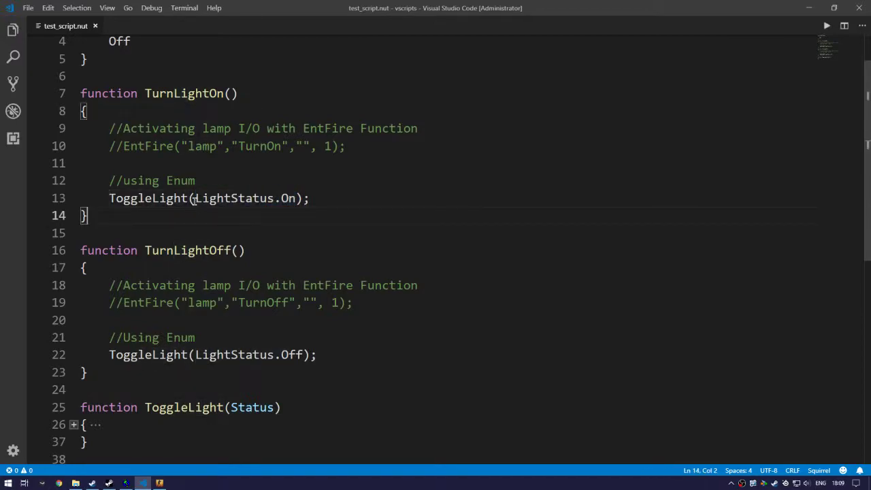
left_click_drag(193, 198, 299, 199)
left_click(270, 219)
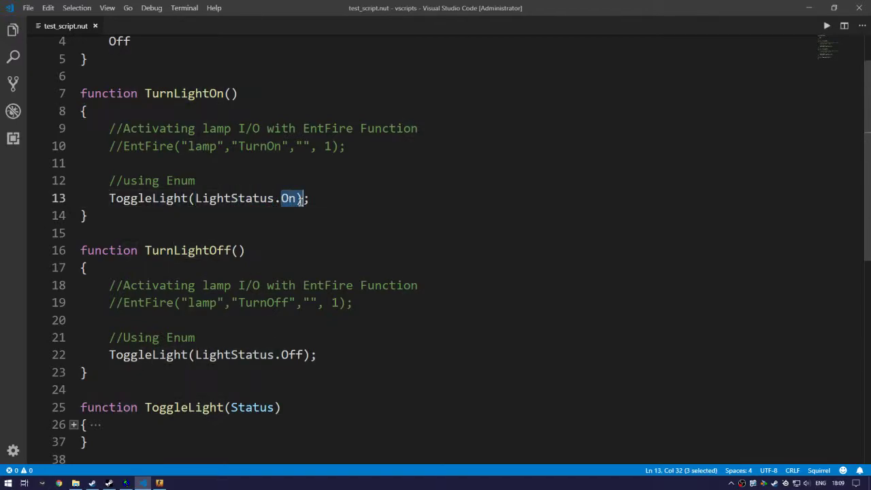
left_click_drag(280, 354, 303, 354)
left_click(207, 340)
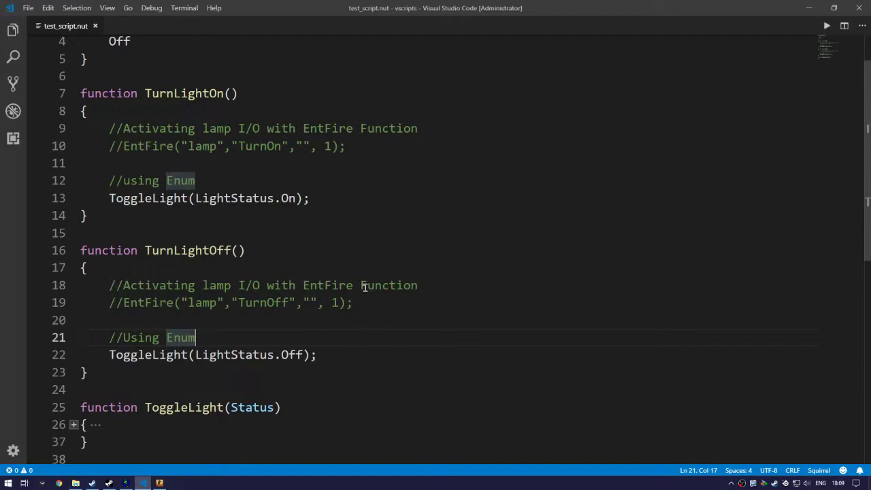
scroll(369, 322, "up", 1)
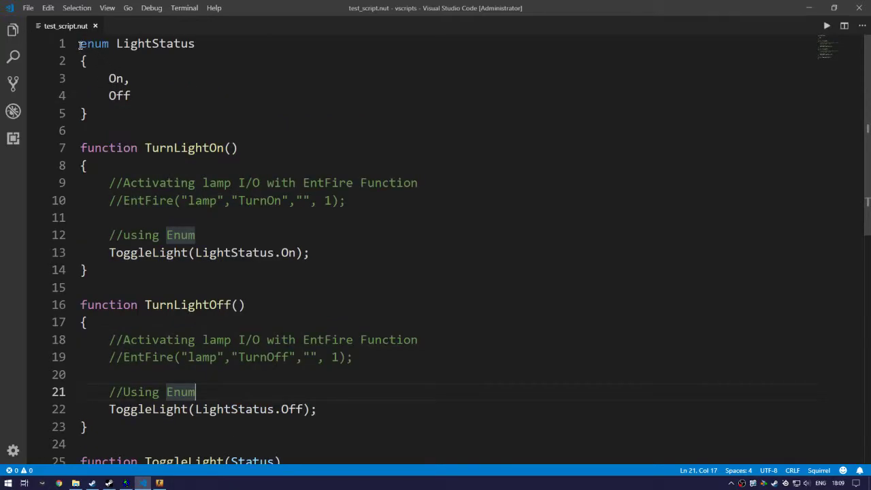
Highlight the LightStatus enum name and its On and Off members
left_click_drag(80, 44, 117, 45)
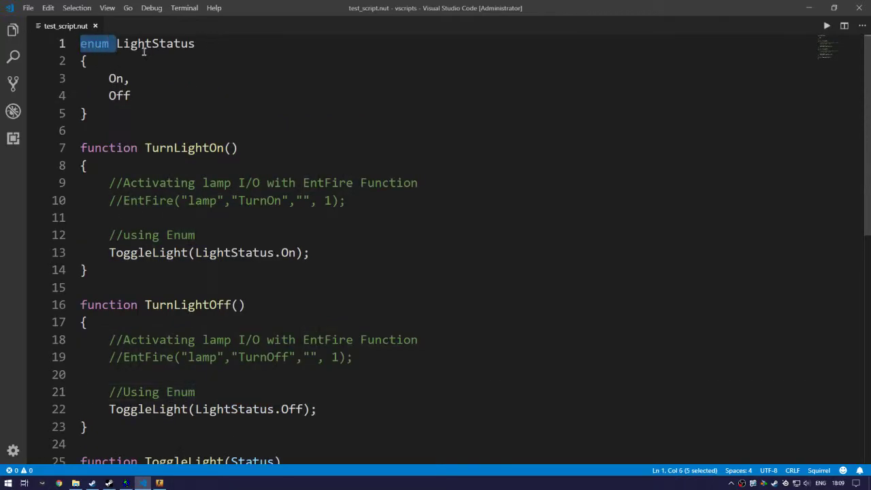
left_click_drag(204, 43, 116, 45)
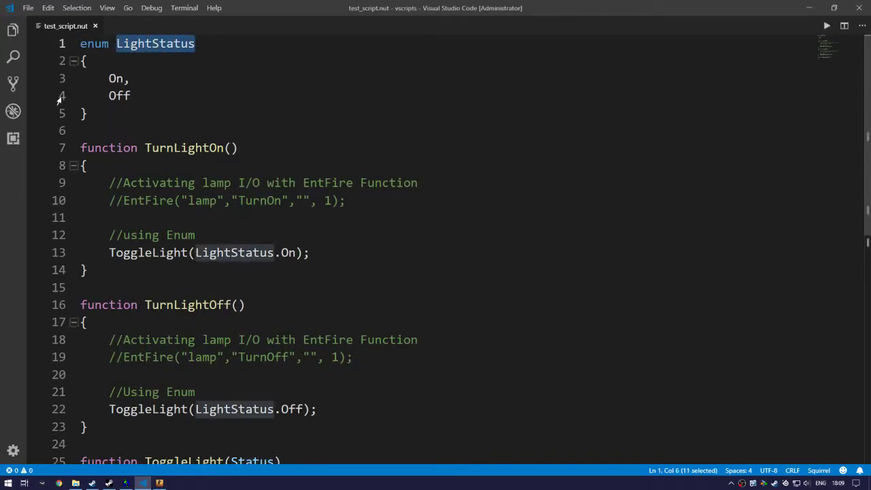
left_click(159, 116)
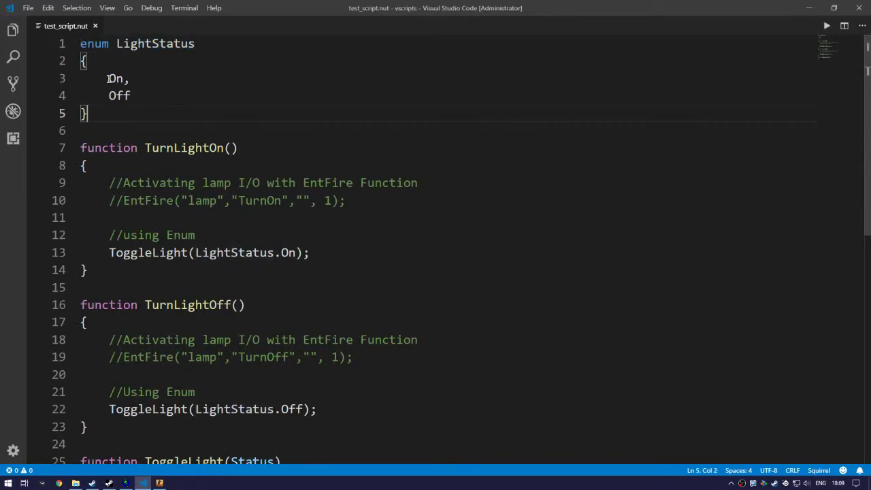
left_click_drag(109, 79, 124, 79)
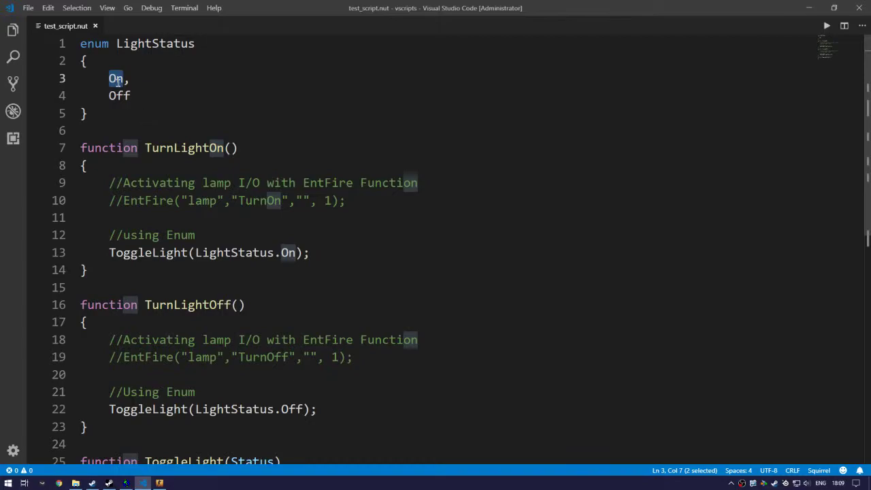
left_click_drag(104, 96, 132, 96)
left_click(130, 126)
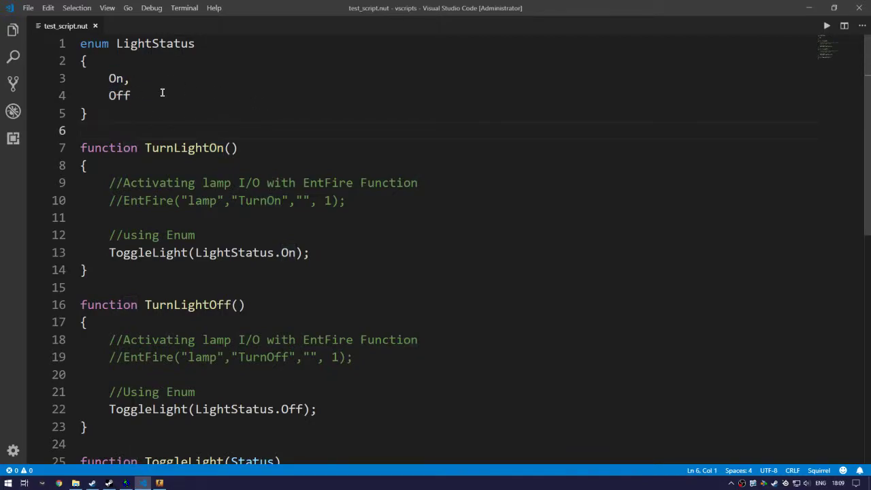
Try //0 and //1 comments and = 2 on the entries, undo them, and add blank lines below
left_click(130, 78)
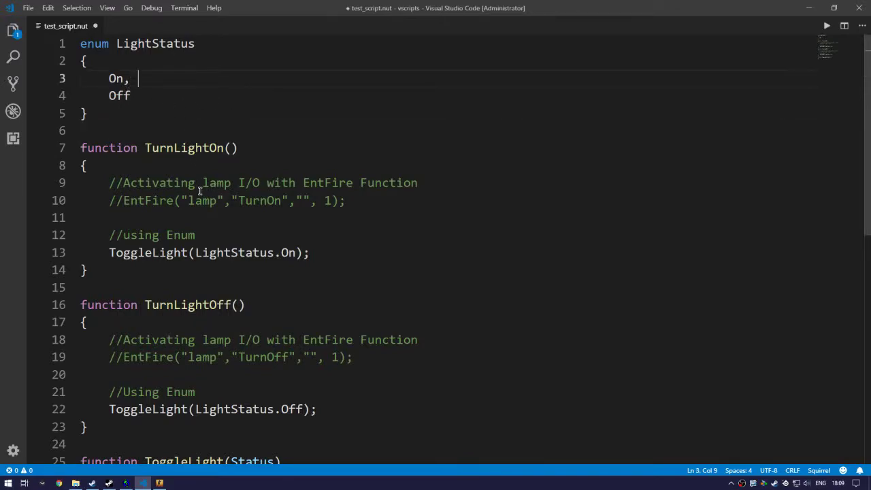
type("//0")
left_click(161, 94)
type("//1")
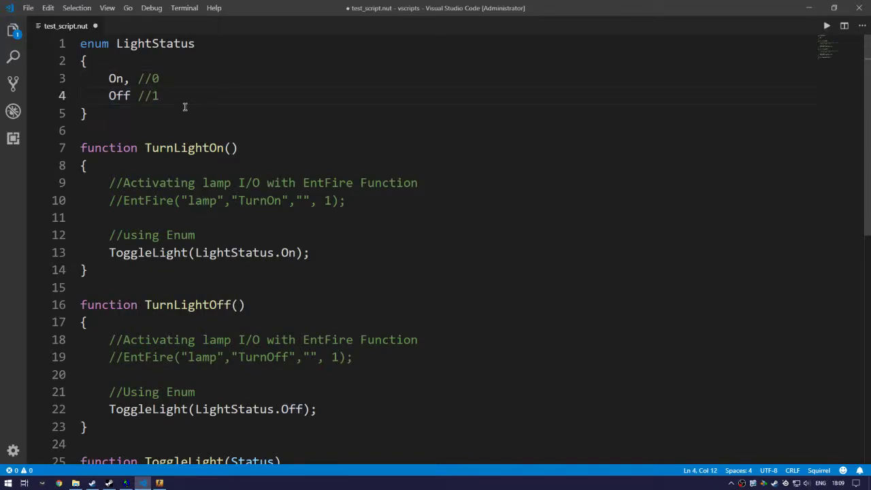
key("Left")
key("Left")
key("Left")
key("Left")
type("= 2")
key("ctrl+z")
key("ctrl+z")
key("ctrl+z")
key("ctrl+z")
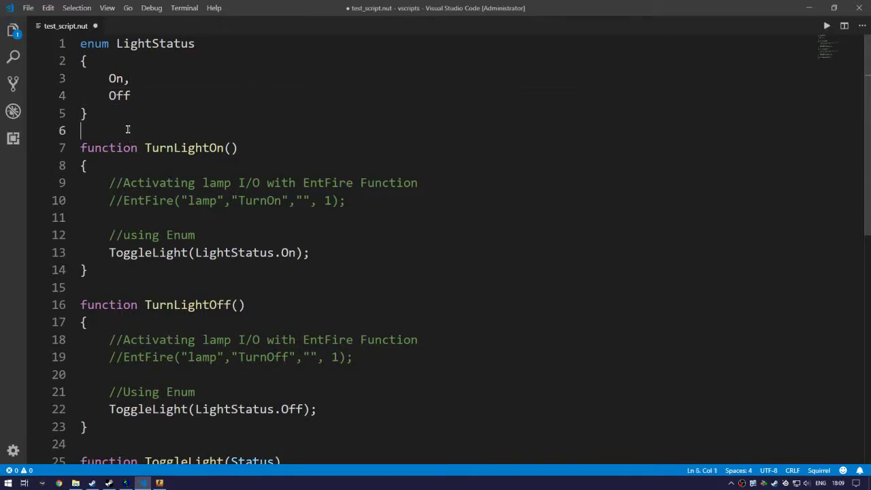
left_click(128, 130)
key("Return")
key("Return")
Type a temporary enum Months example with January = 1 and February = 2
left_click(126, 142)
type("en")
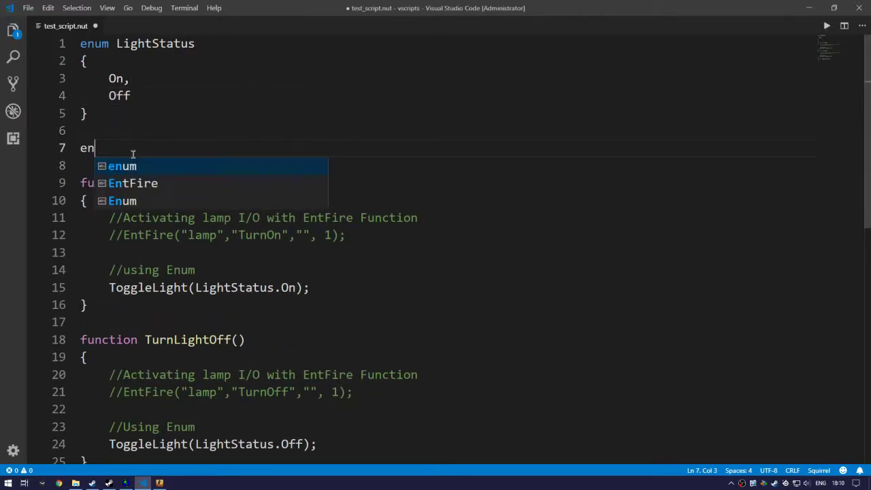
type("um Months")
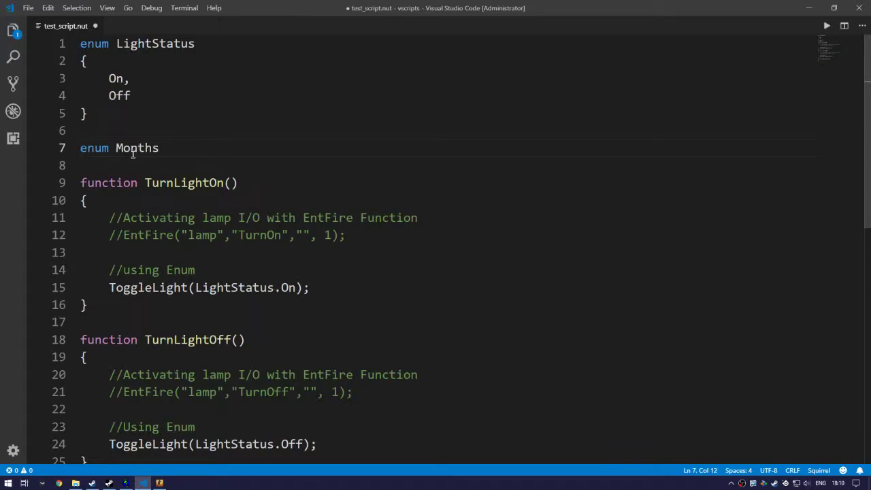
key("Return")
type("{")
key("Return")
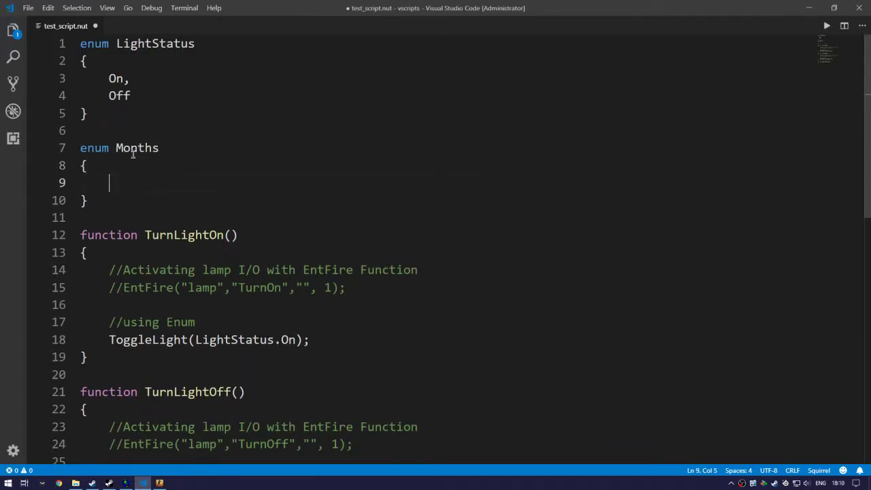
type("January = 1,")
key("Return")
type("February")
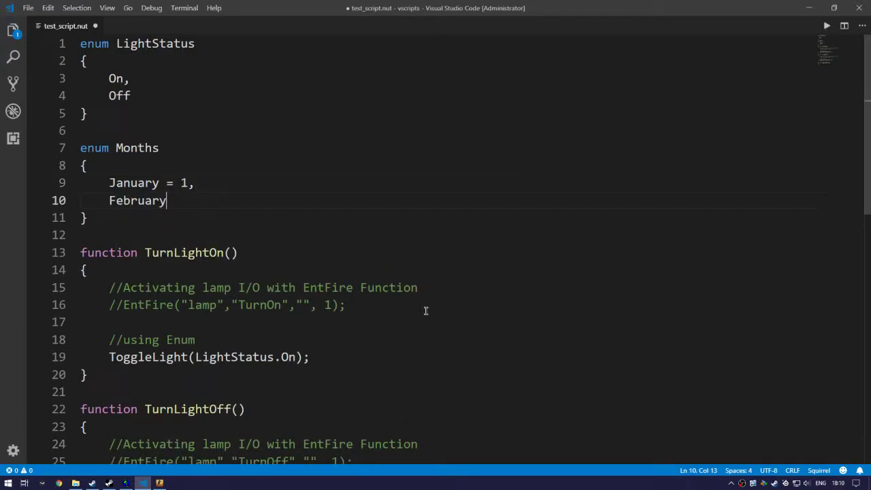
type(" = 2")
Delete the Months block, recheck the On and Off entries, and save test_script.nut
left_click_drag(113, 220, 83, 128)
key("BackSpace")
left_click_drag(110, 79, 124, 79)
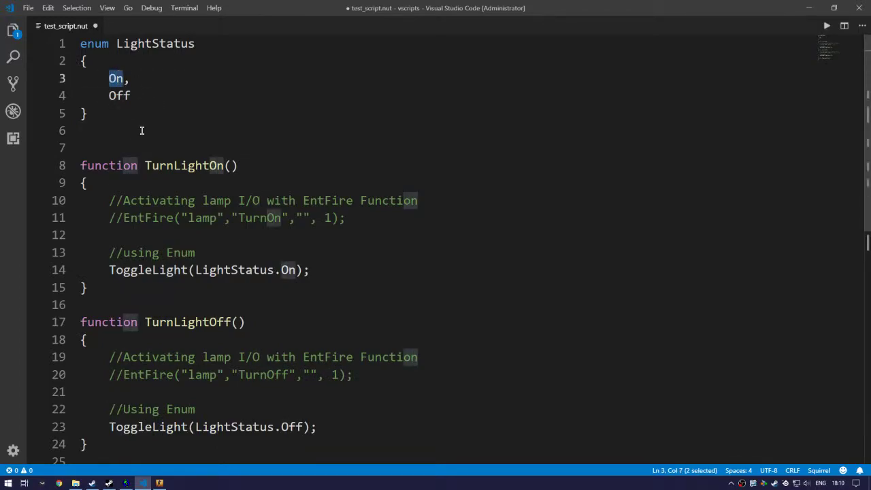
left_click_drag(137, 95, 104, 95)
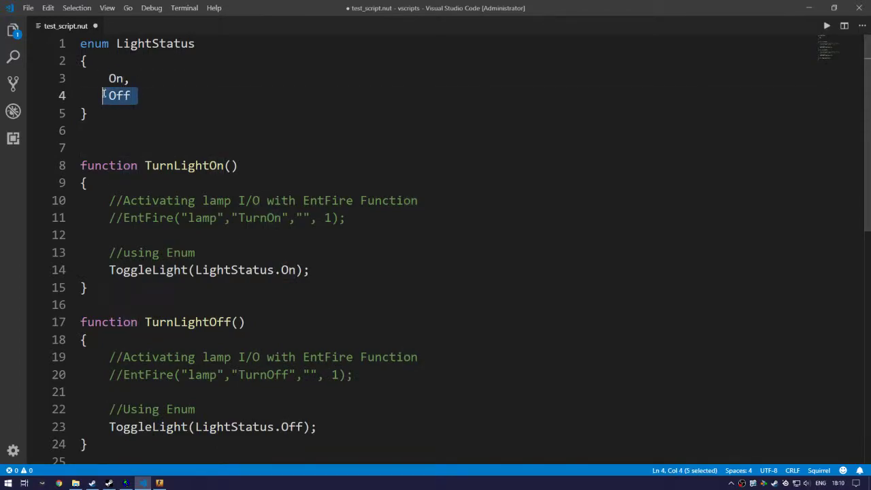
left_click(228, 113)
key("ctrl+s")
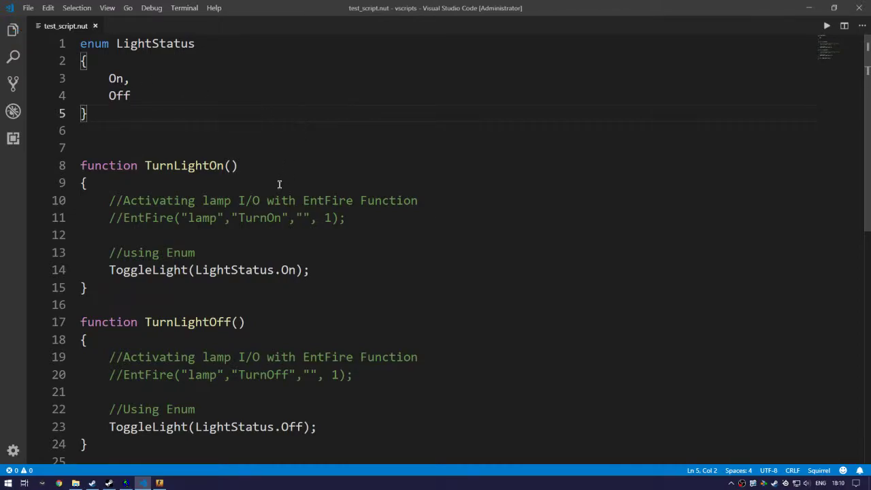
key("Down")
key("Down")
key("BackSpace")
Fold the TurnLightOn and TurnLightOff bodies and highlight ToggleLight's Status parameter
left_click(73, 165)
left_click(73, 234)
left_click(73, 305)
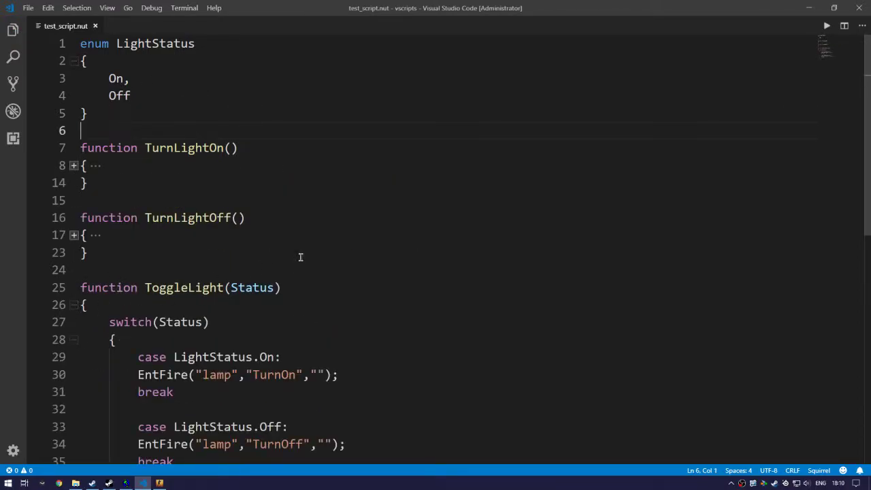
scroll(445, 225, "down", 2)
left_click_drag(144, 178, 224, 178)
left_click(213, 219)
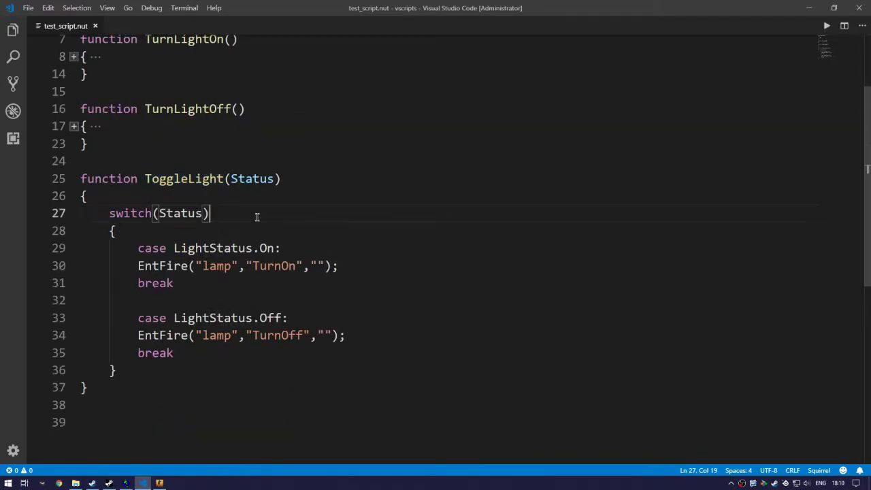
left_click_drag(231, 178, 274, 178)
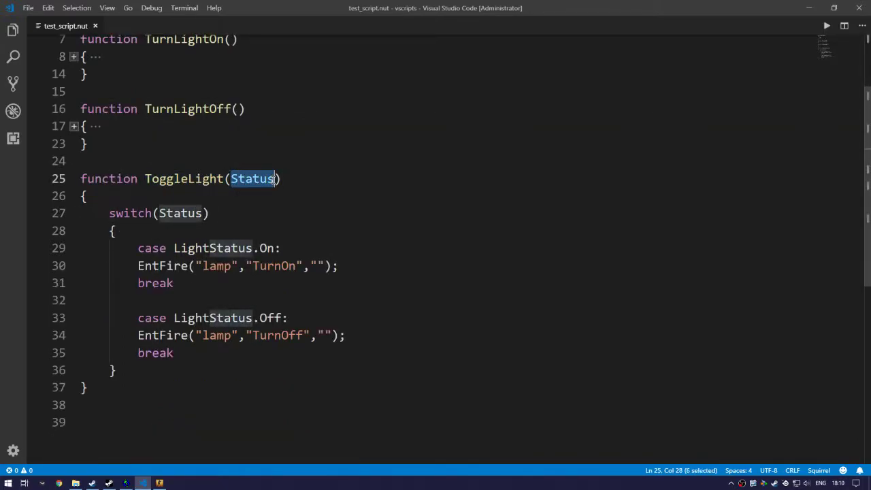
left_click(261, 233)
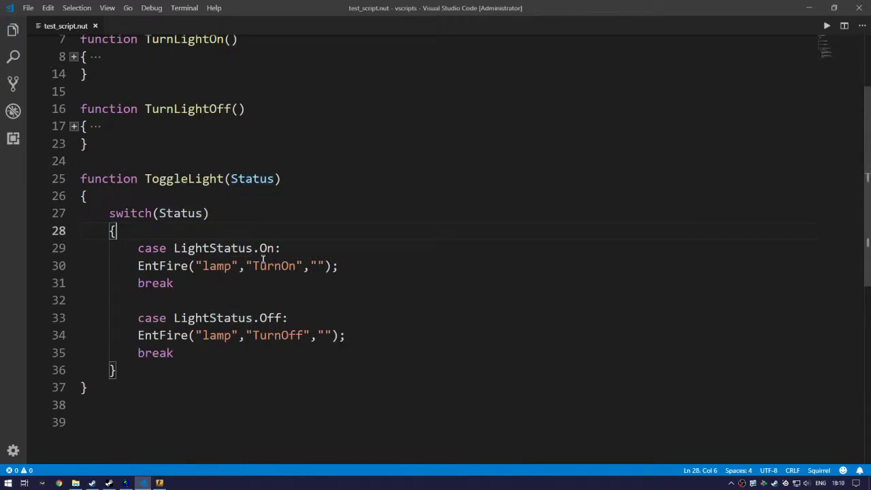
Expand both light functions to check their LightStatus.Off and LightStatus.On arguments, then refold them
left_click(73, 126)
left_click_drag(304, 213, 196, 213)
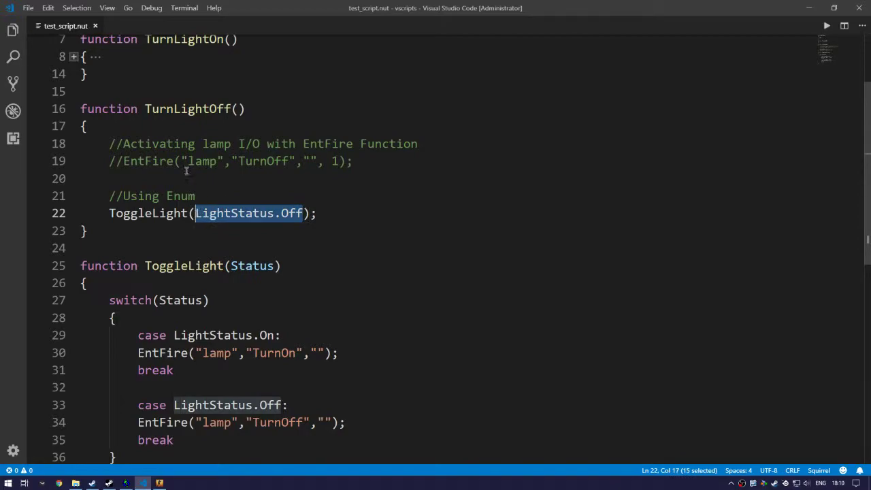
left_click(74, 57)
left_click_drag(298, 150, 196, 146)
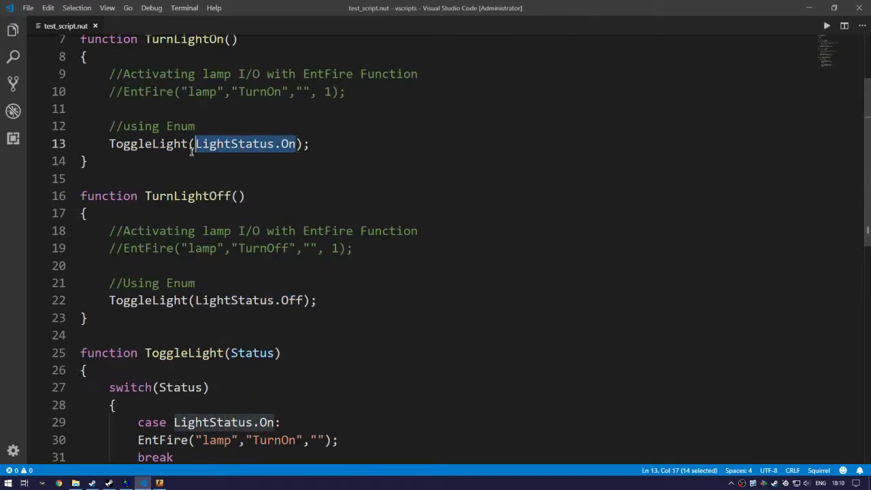
left_click(74, 56)
left_click(73, 126)
Highlight the switched Status value and the two case keywords in ToggleLight
left_click(315, 194)
left_click(123, 213)
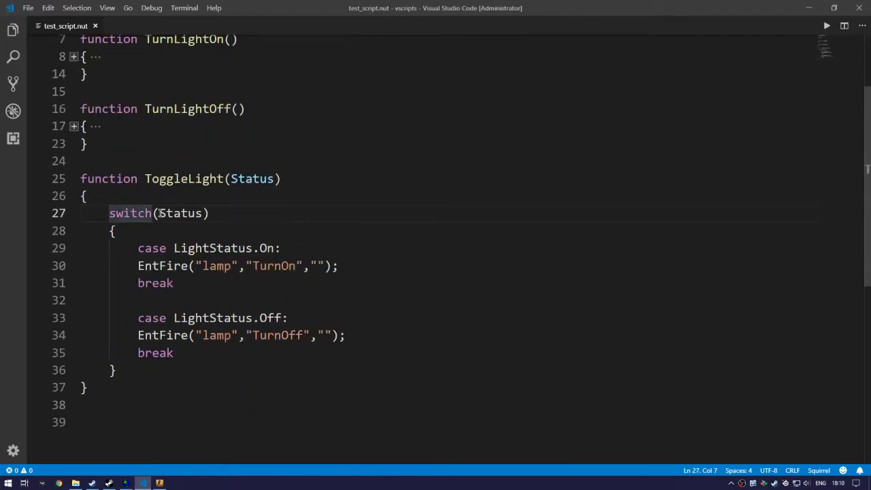
double_click(166, 213)
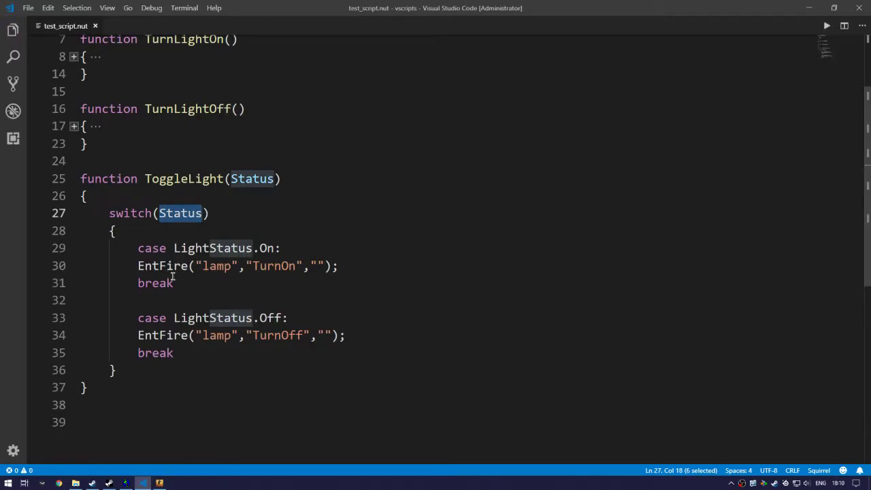
left_click(138, 226)
left_click_drag(138, 248, 167, 250)
left_click_drag(140, 320, 167, 320)
left_click(188, 248)
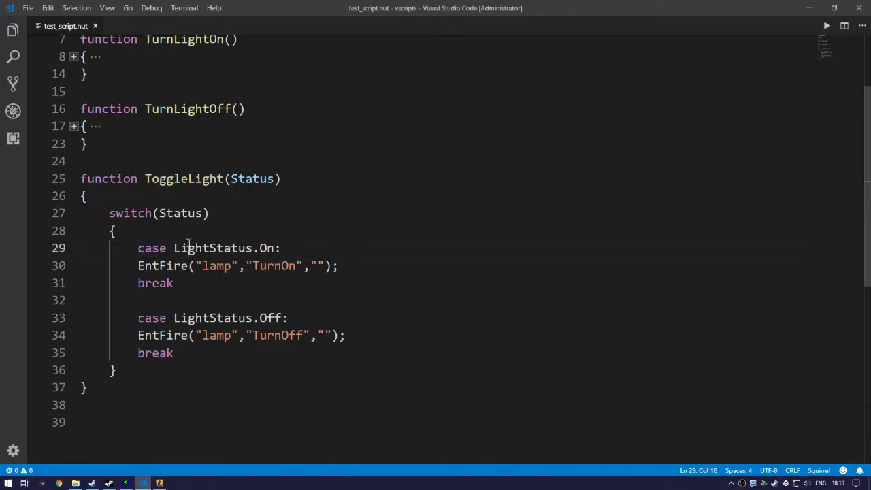
Select the LightStatus.On and LightStatus.Off case labels in the switch
double_click(188, 249)
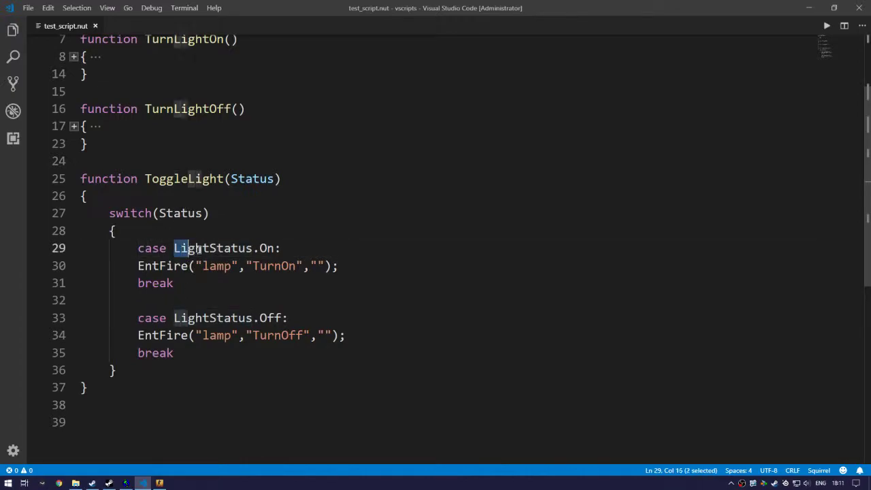
left_click_drag(188, 249, 276, 248)
left_click(154, 267)
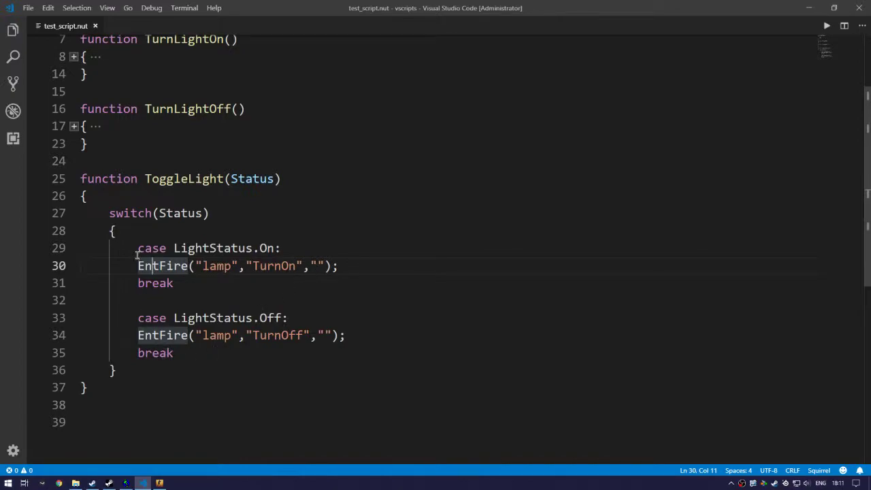
double_click(178, 318)
left_click_drag(179, 319, 283, 320)
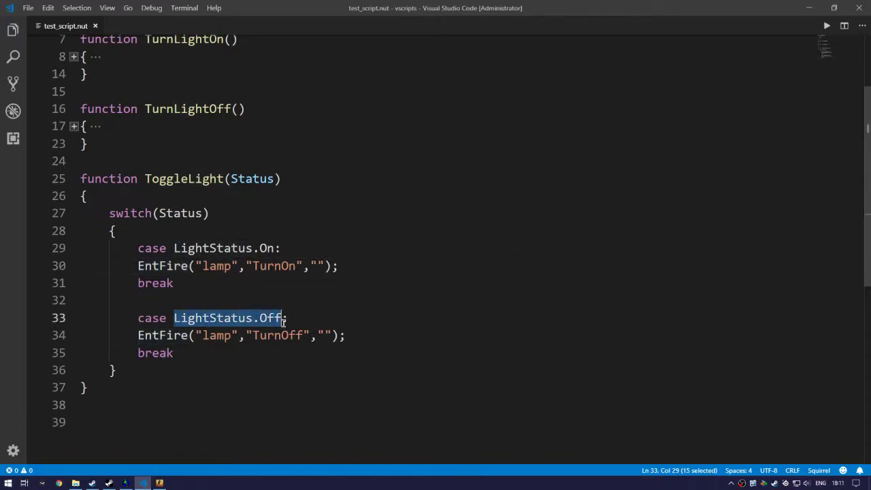
Scroll through the finished script, checking the break that ends each ToggleLight case
left_click(265, 359)
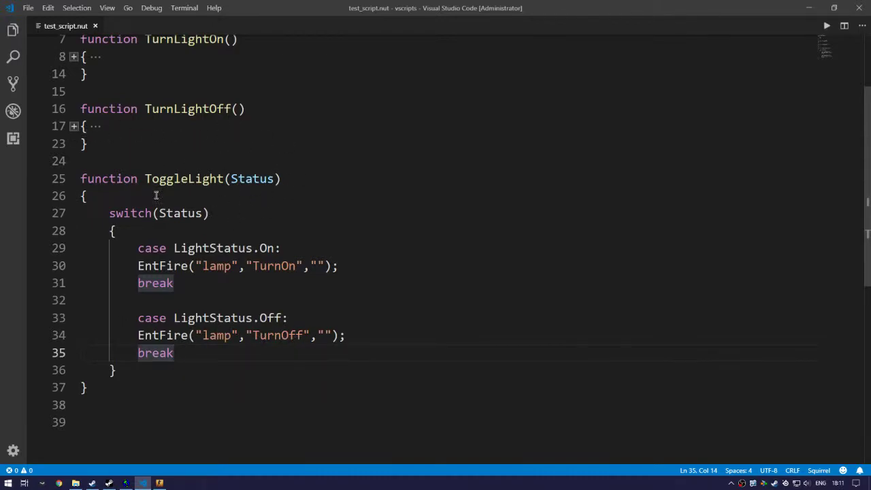
scroll(179, 197, "up", 2)
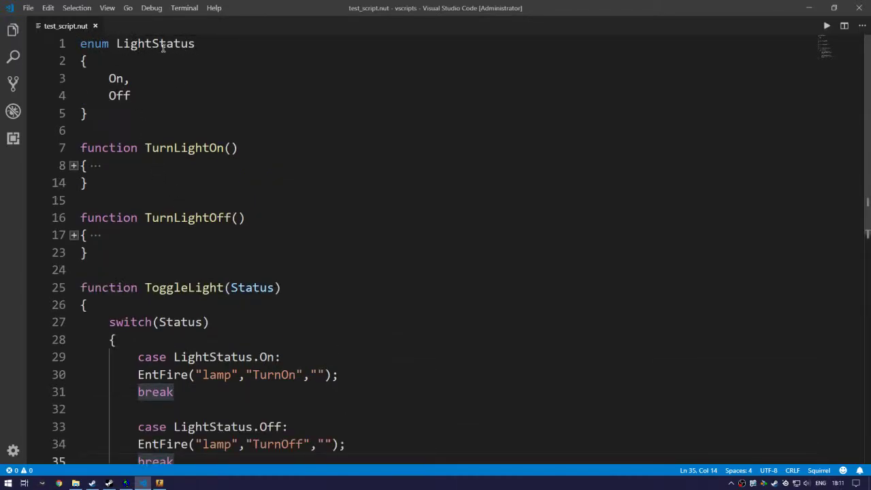
scroll(162, 47, "down", 3)
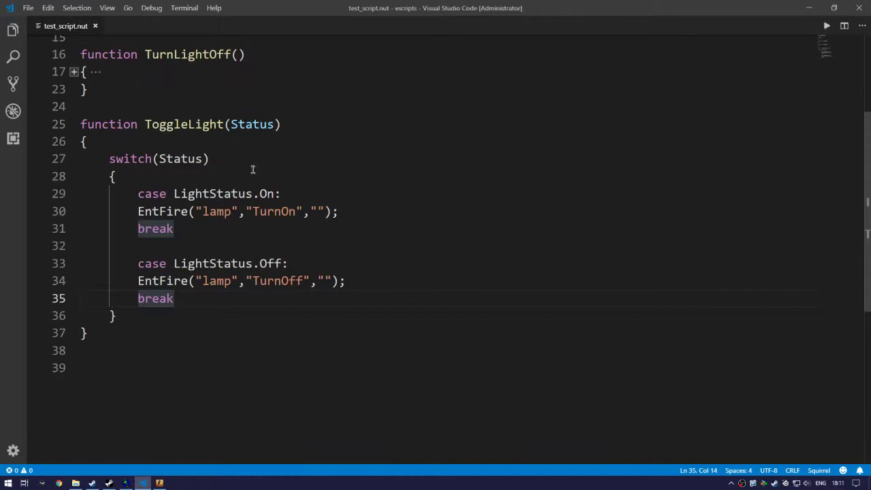